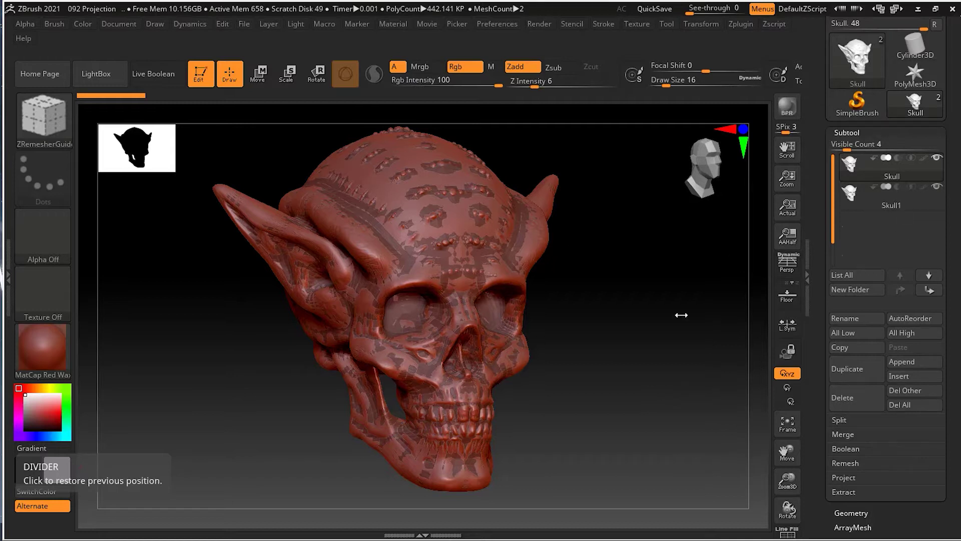
click(655, 286)
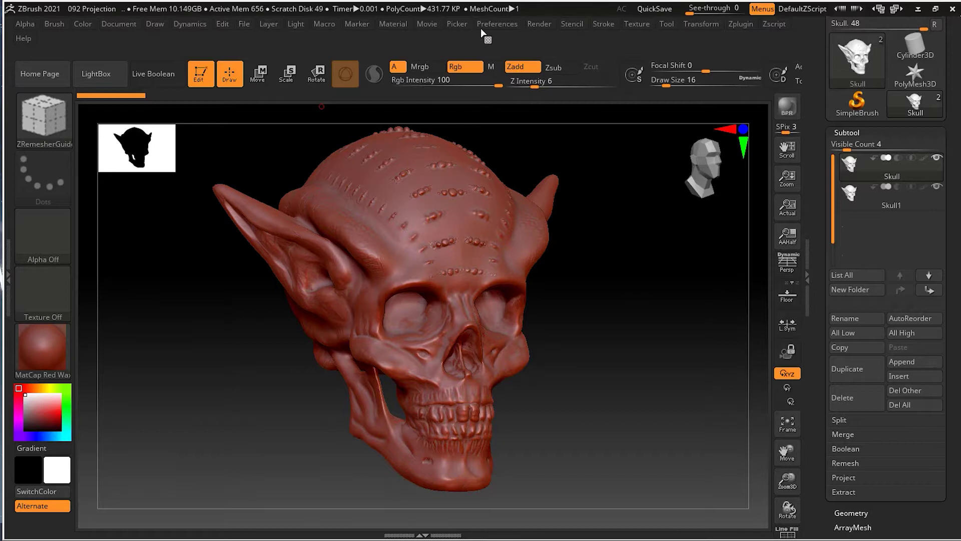
mouse_move(483, 25)
drag(607, 284, 613, 137)
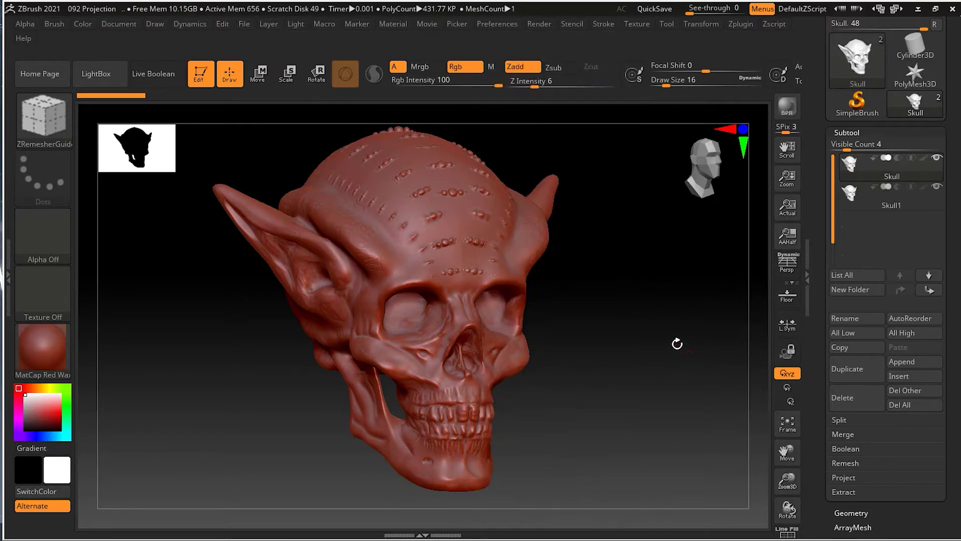
click(636, 324)
click(636, 323)
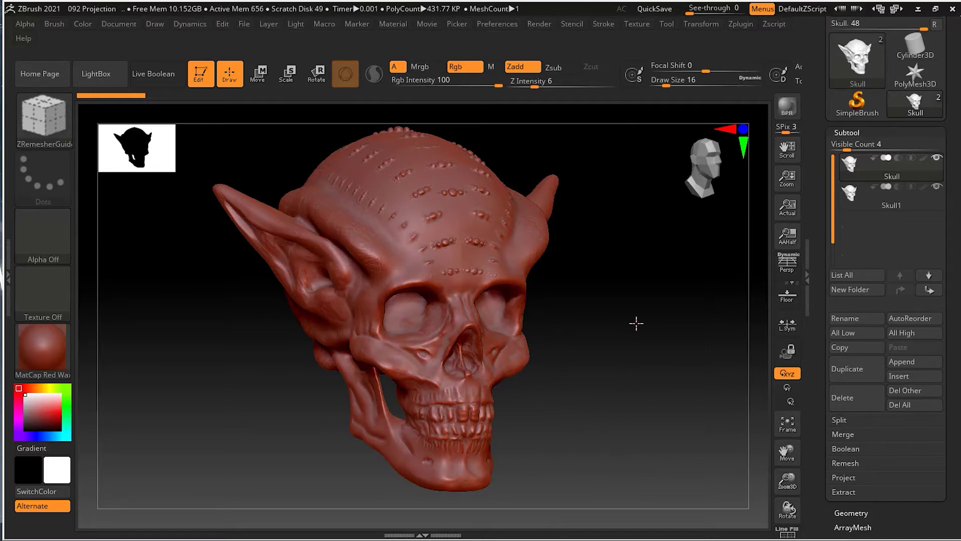
click(637, 323)
click(636, 322)
mouse_move(644, 332)
mouse_down()
mouse_move(609, 339)
mouse_move(649, 340)
mouse_up()
- Apply the SkinShade4 material and examine the skull's wireframe around the eye sockets and nose
click(42, 350)
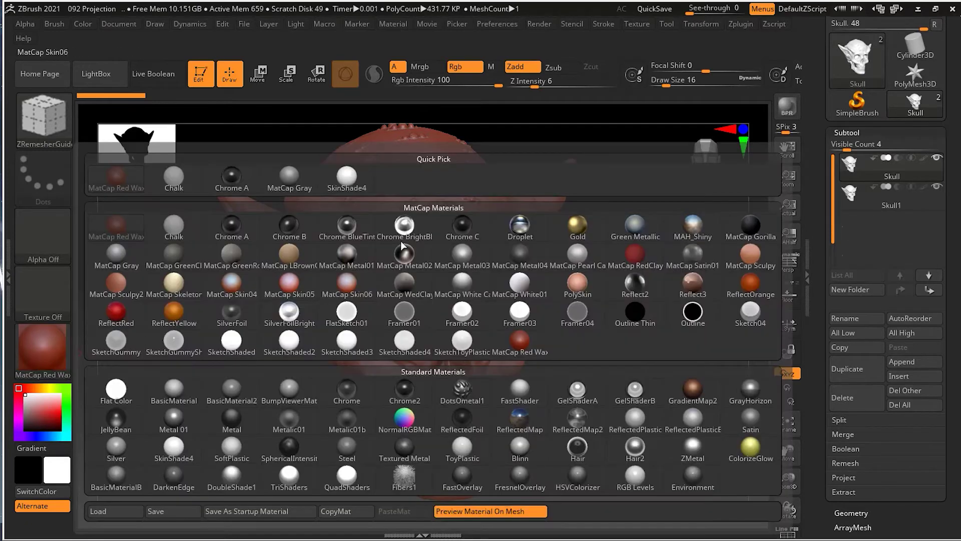
click(349, 181)
key(shift)
key(shift+f)
drag(632, 355, 699, 358)
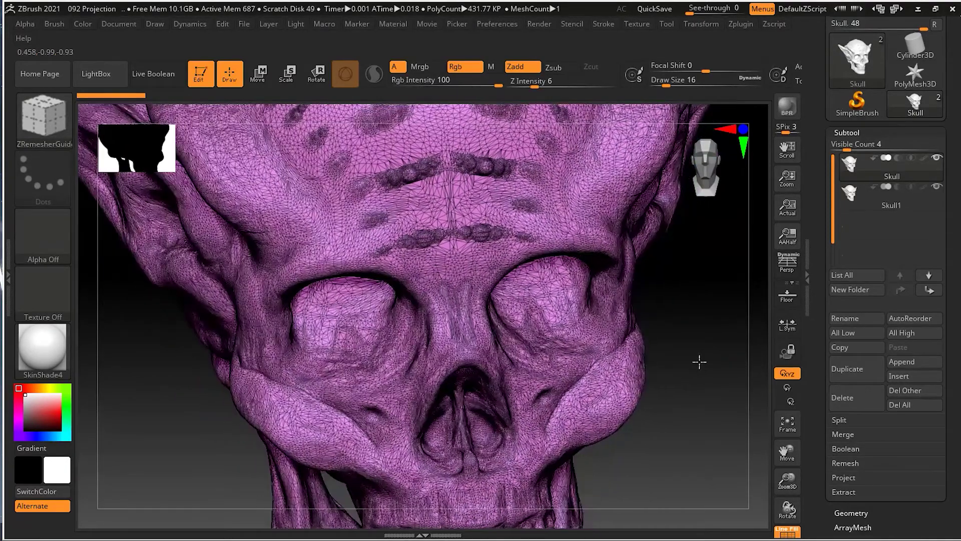
mouse_move(700, 418)
mouse_down()
mouse_move(708, 401)
mouse_move(741, 404)
mouse_move(705, 412)
mouse_up()
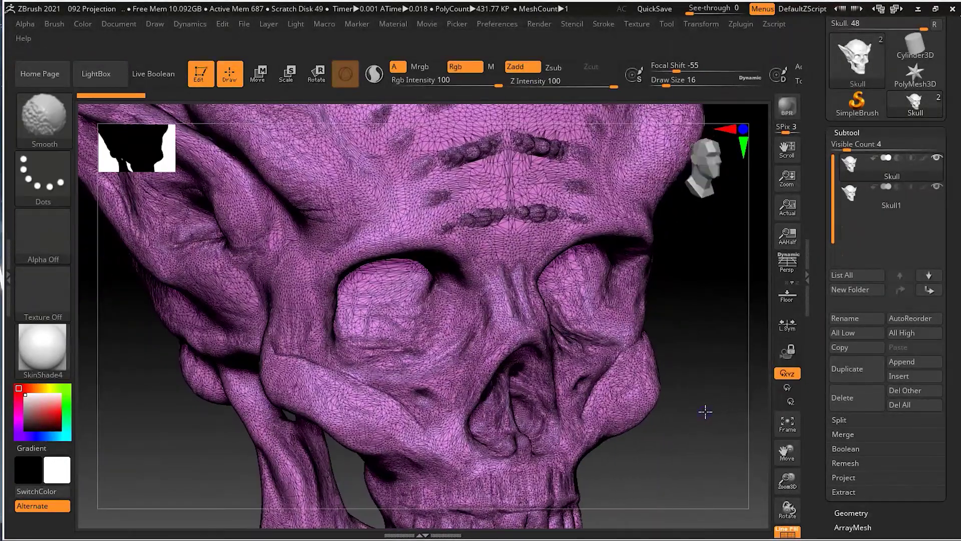
key(shift+f)
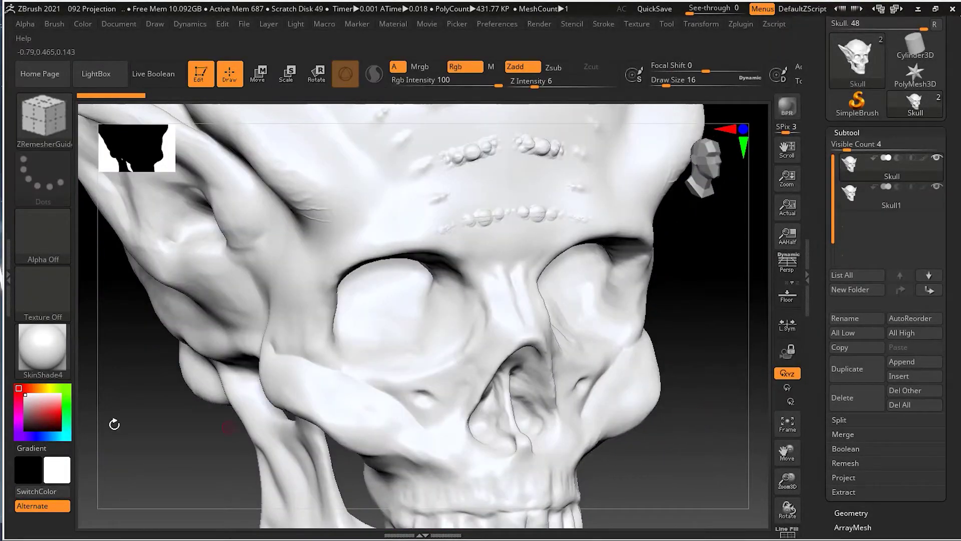
- Apply BasicMaterial to the skull and examine the sculpted detail from the front, side and back
click(43, 350)
click(169, 393)
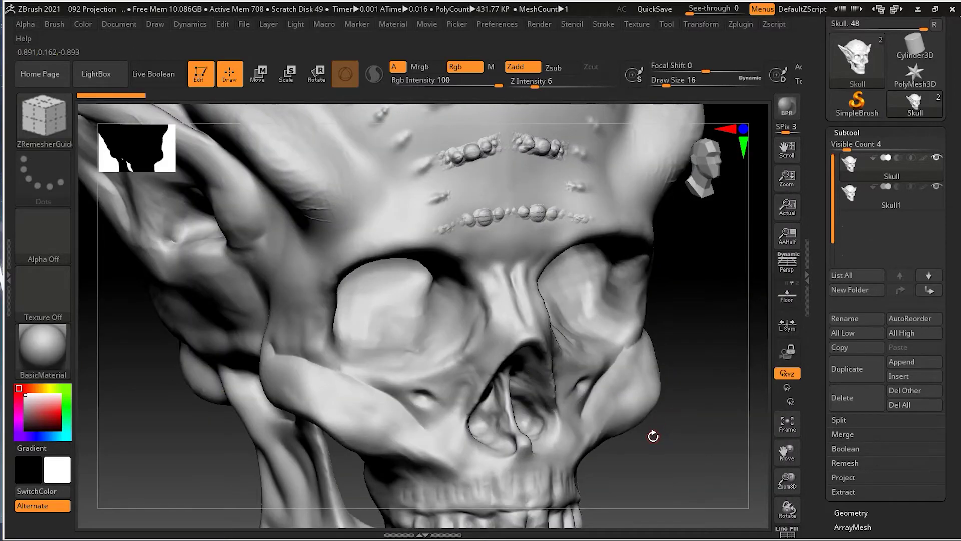
alt+drag(643, 437, 650, 416)
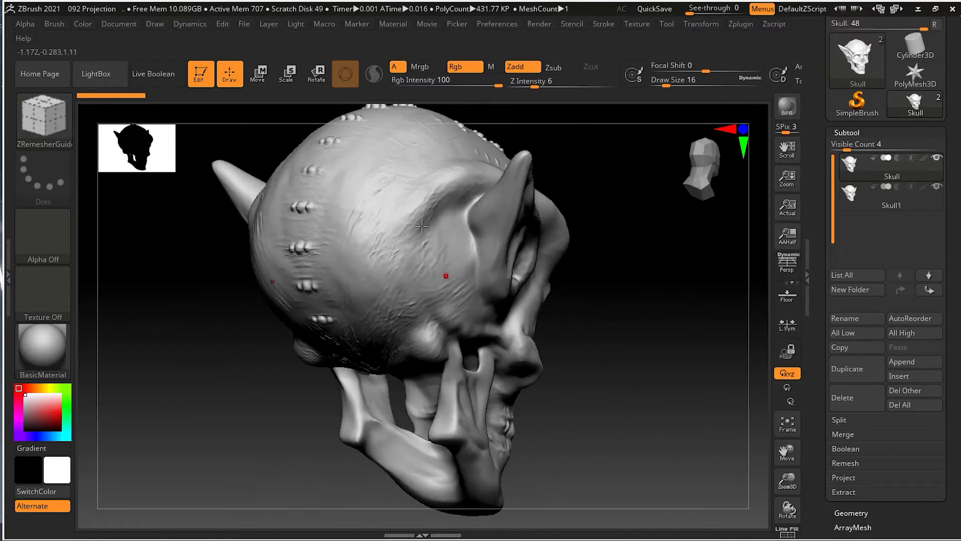
drag(550, 369, 451, 391)
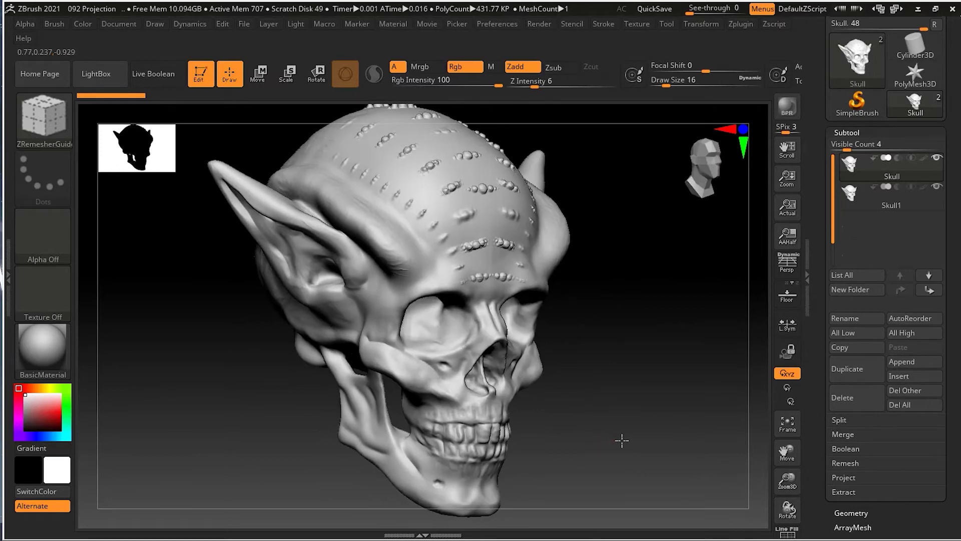
alt+drag(618, 440, 503, 440)
drag(591, 438, 565, 427)
mouse_move(601, 344)
mouse_down()
mouse_move(607, 337)
mouse_move(594, 333)
mouse_move(616, 329)
mouse_move(590, 355)
mouse_up()
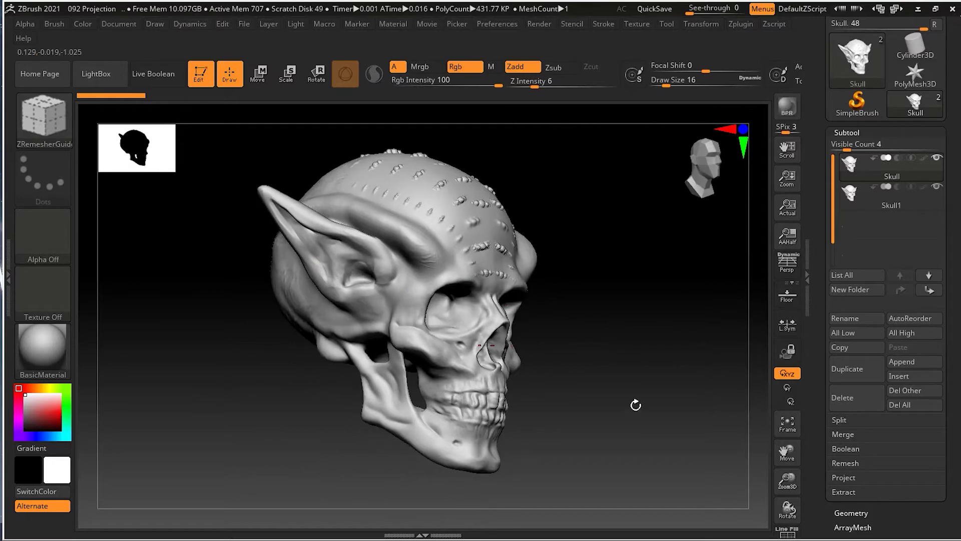
mouse_move(629, 413)
mouse_down()
mouse_move(593, 412)
mouse_move(663, 400)
mouse_move(527, 404)
mouse_move(553, 431)
mouse_move(611, 411)
mouse_up()
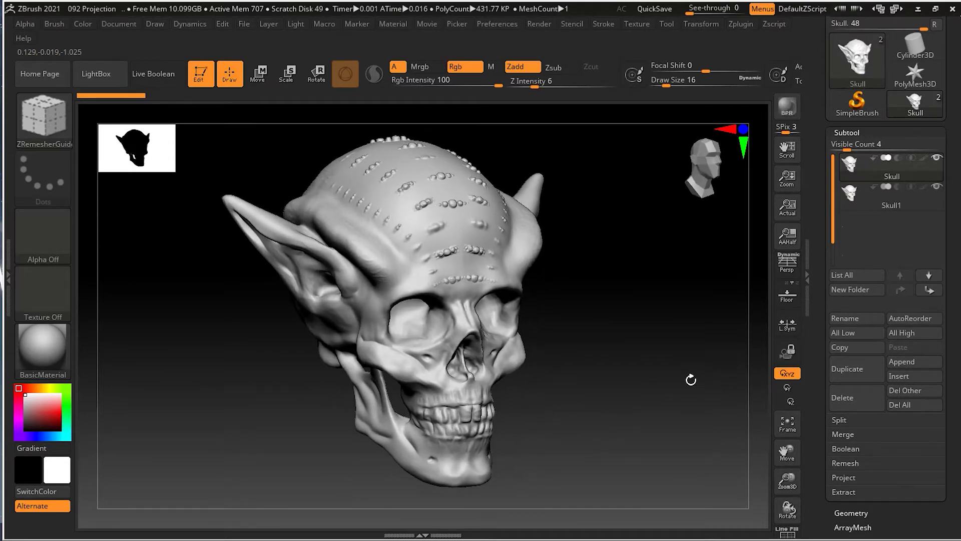
- Select the Skull1 subtool and display its wireframe to inspect the low-poly topology
mouse_move(920, 206)
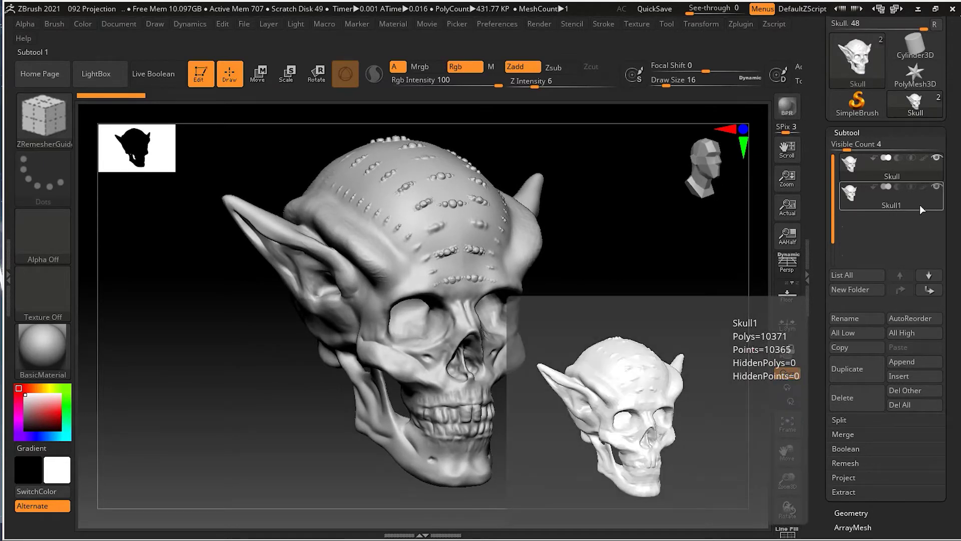
click(920, 205)
mouse_move(585, 350)
mouse_down()
mouse_move(617, 347)
mouse_move(567, 353)
mouse_up()
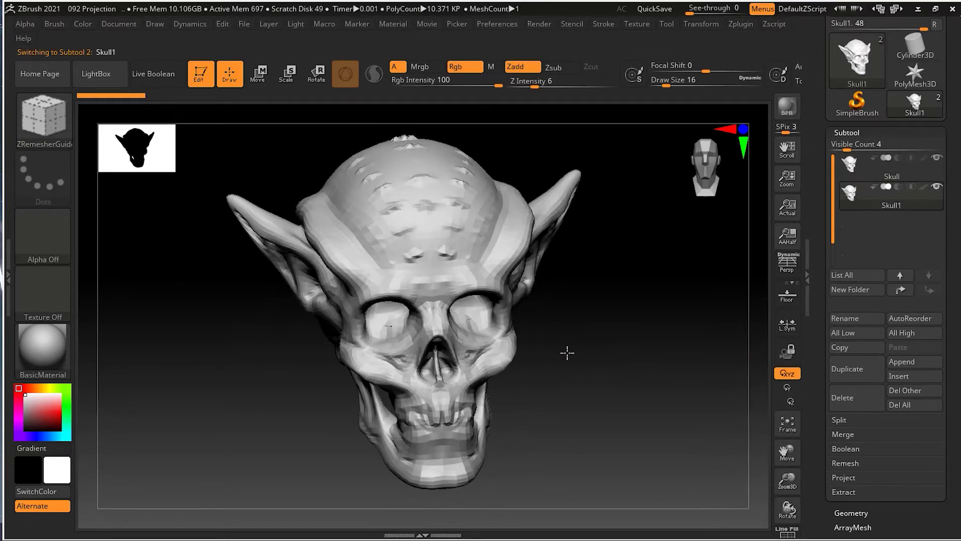
key(shift+f)
drag(594, 364, 599, 391)
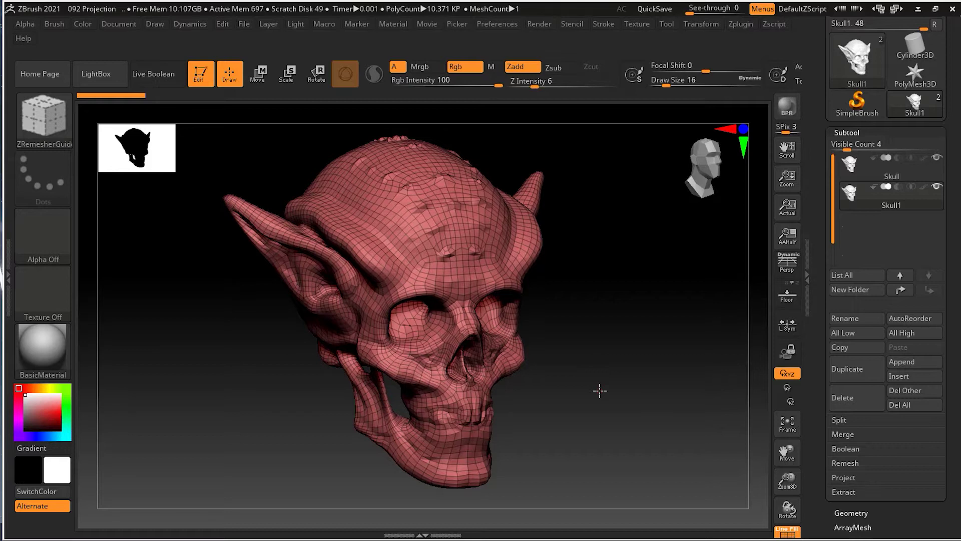
- Expand the subtool Project settings and compare the polygon counts of the Skull and Skull1 subtools
click(843, 477)
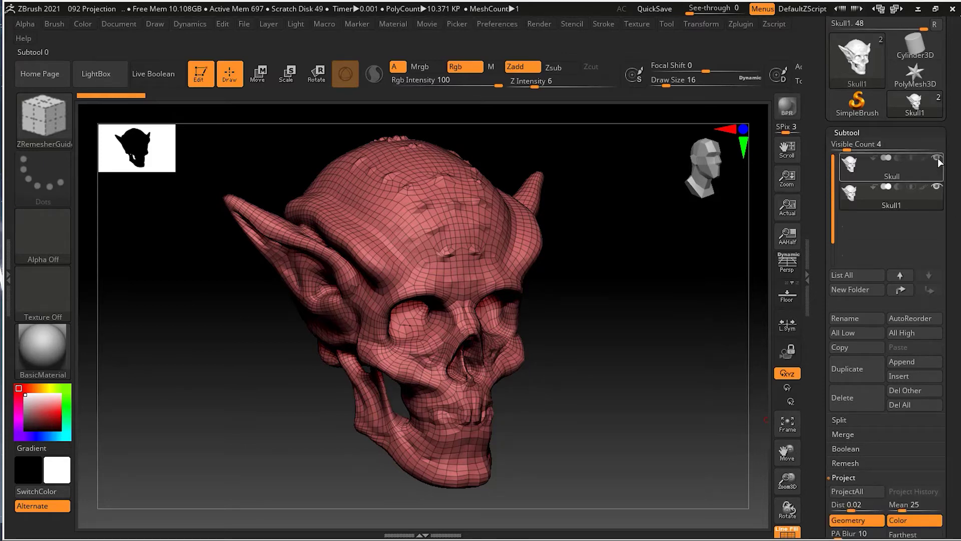
drag(954, 440, 955, 398)
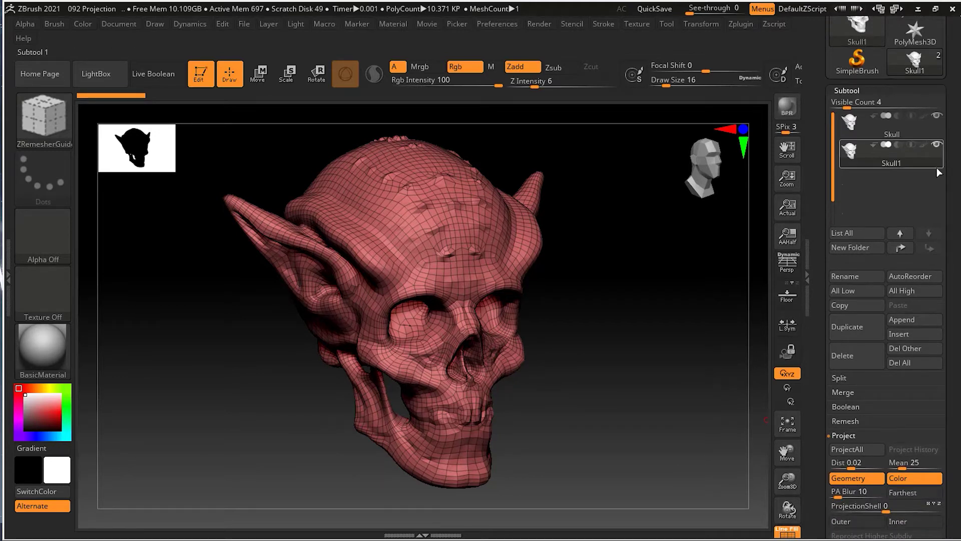
mouse_move(906, 145)
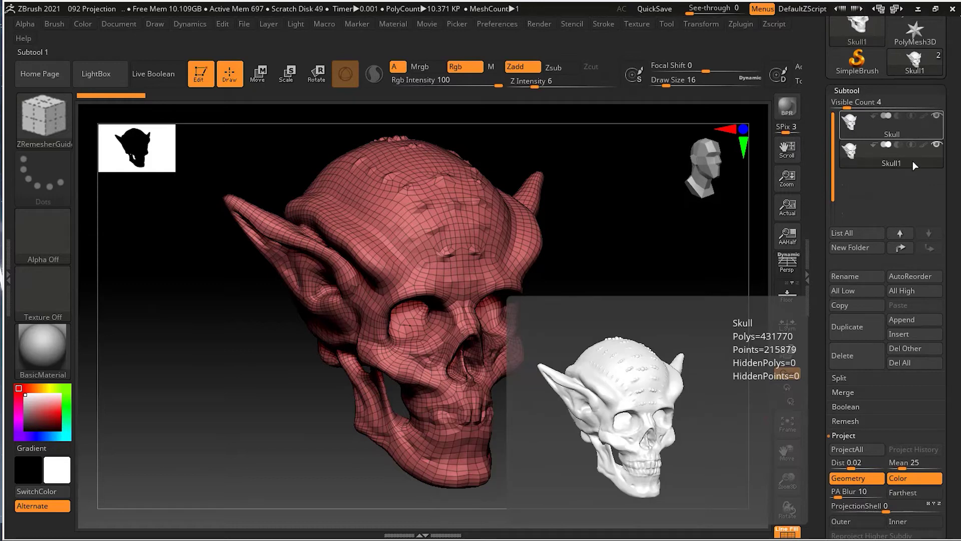
click(916, 135)
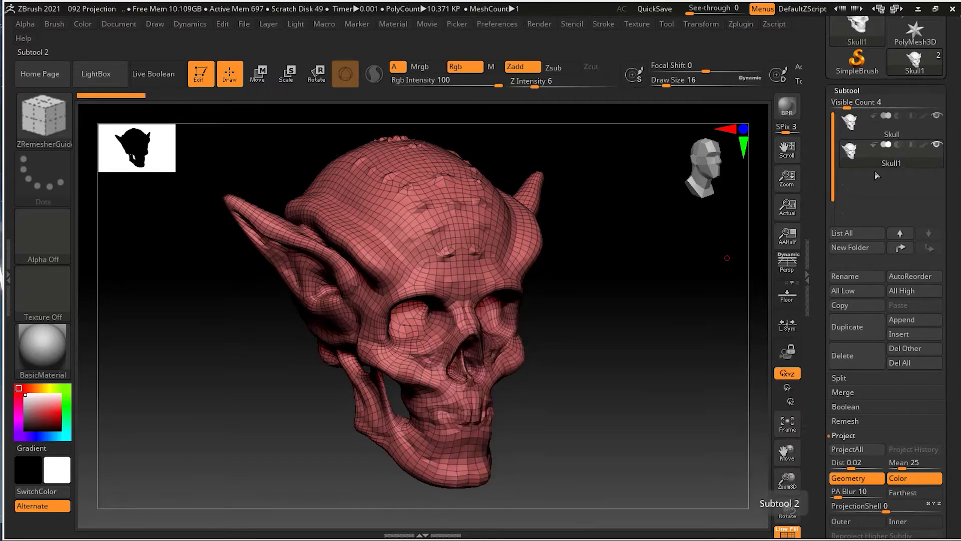
mouse_move(869, 132)
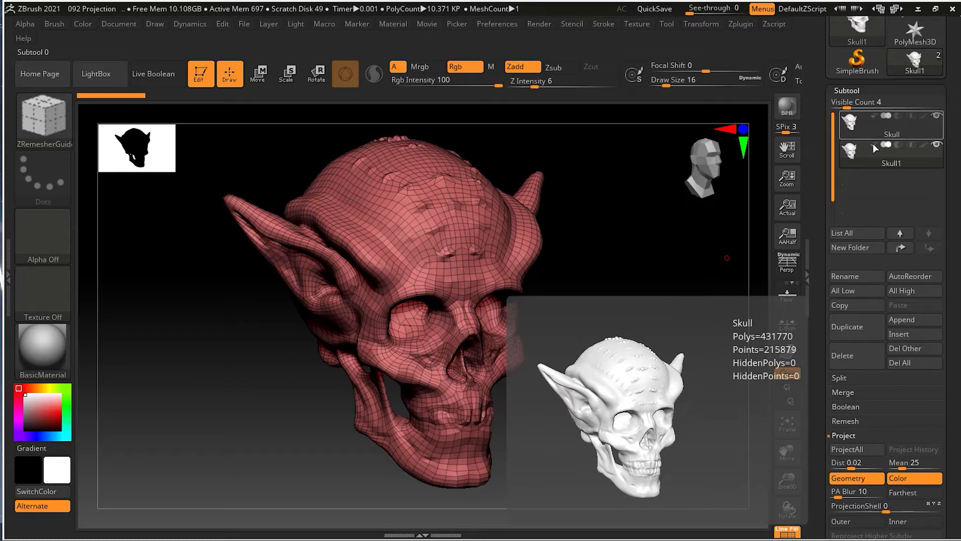
mouse_move(877, 159)
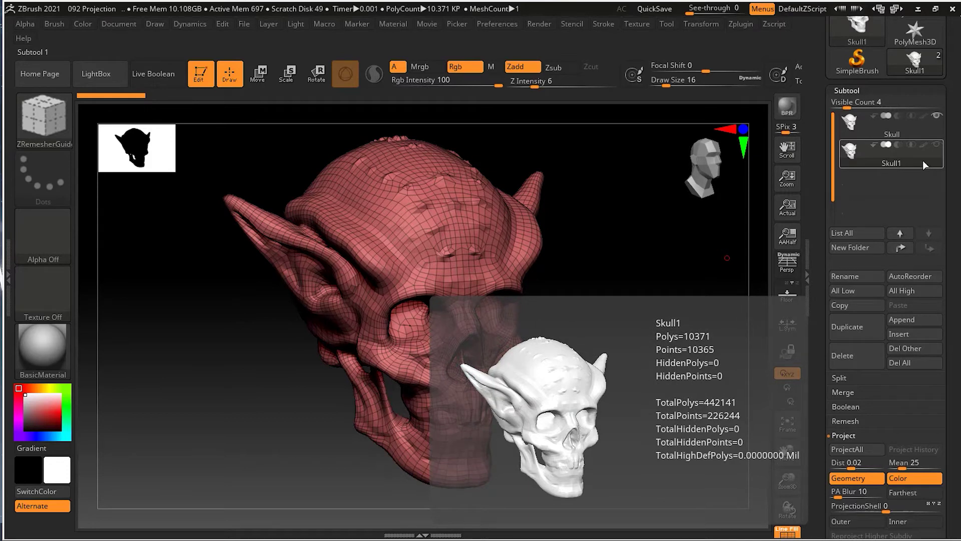
- Rename the Skull1 subtool as ZRemeshed
click(854, 276)
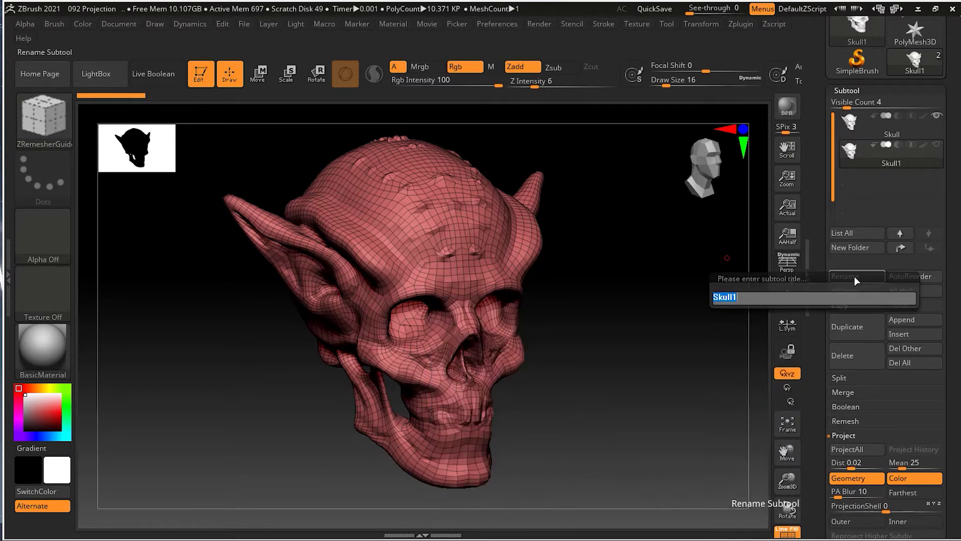
text(ZRemeshed)
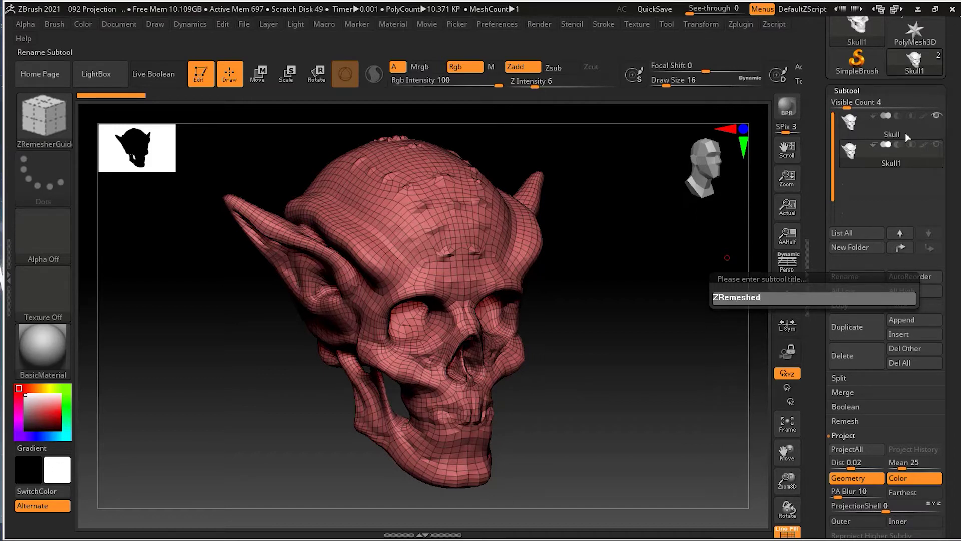
key(Return)
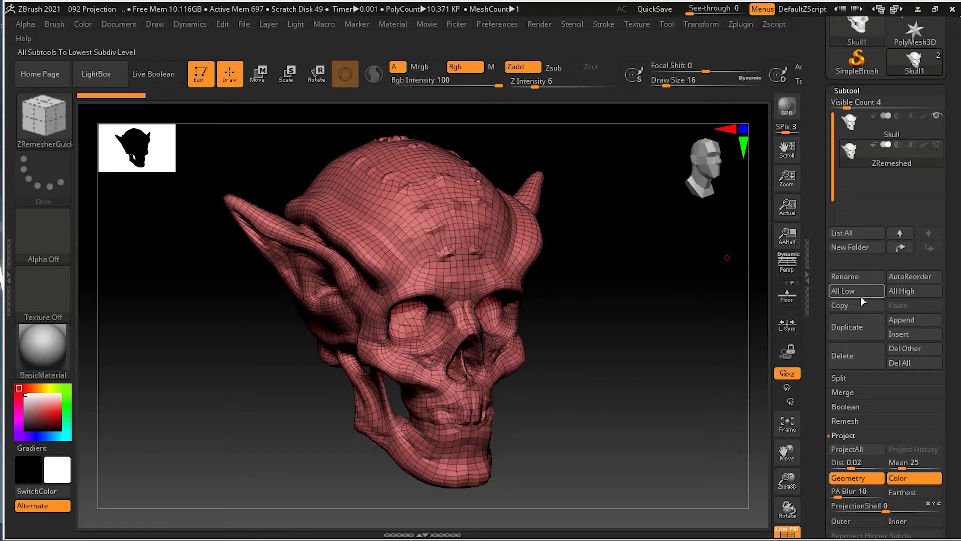
- Rename the high-resolution Skull subtool as Original
click(884, 125)
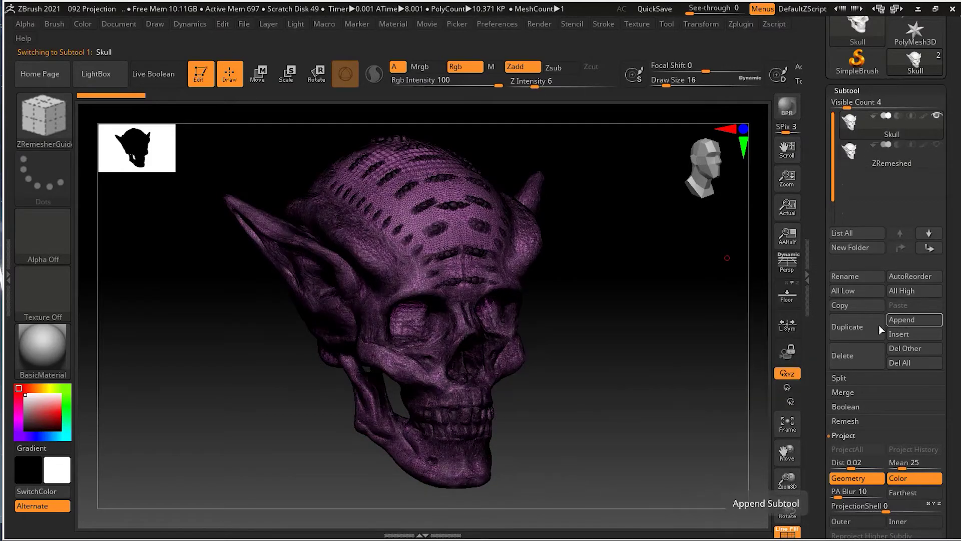
click(860, 277)
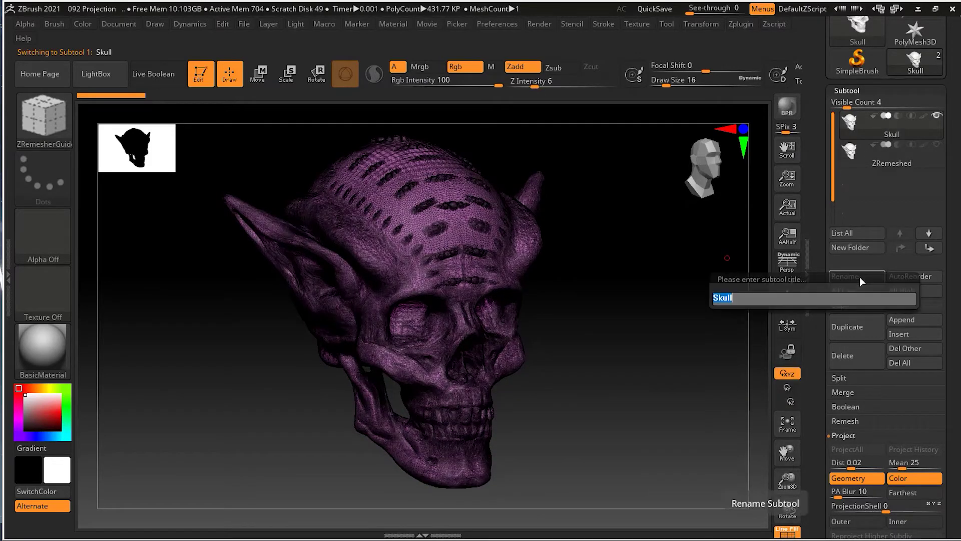
text(Ori)
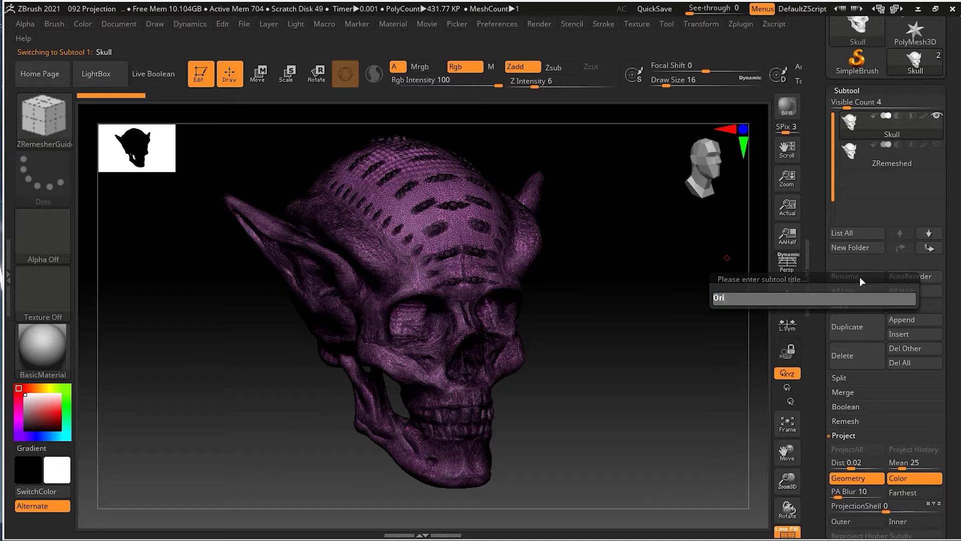
text(ginal)
key(Return)
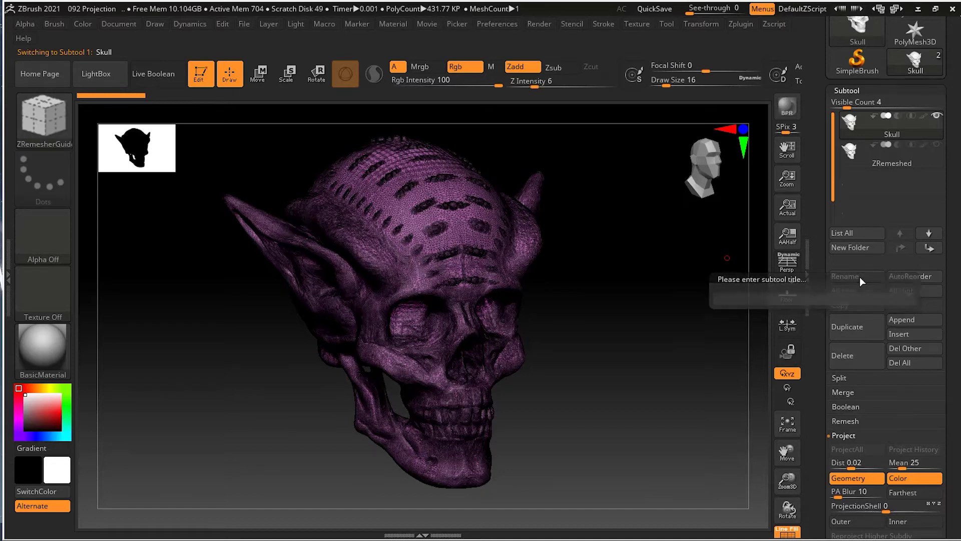
- Select the ZRemeshed subtool, with both it and Original set visible, and look over the projection options
click(909, 165)
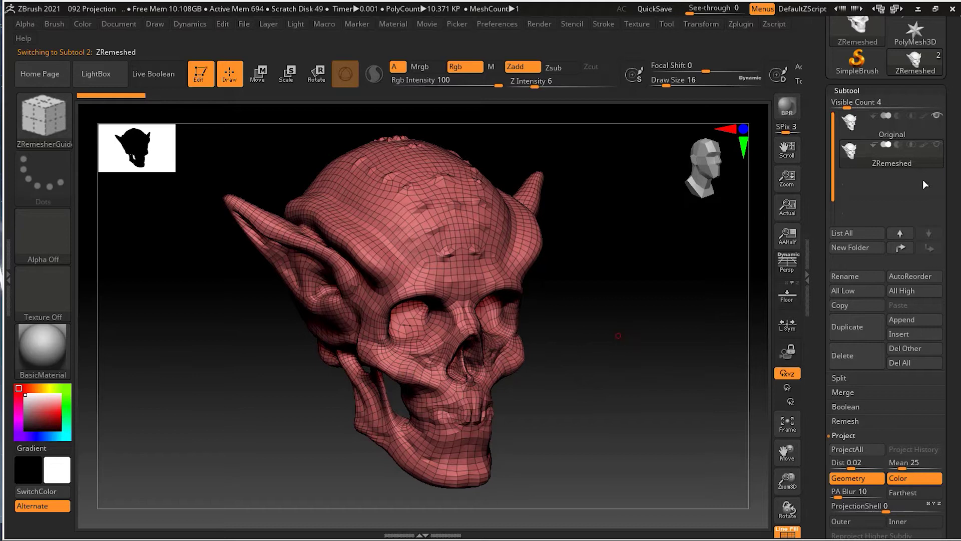
click(937, 145)
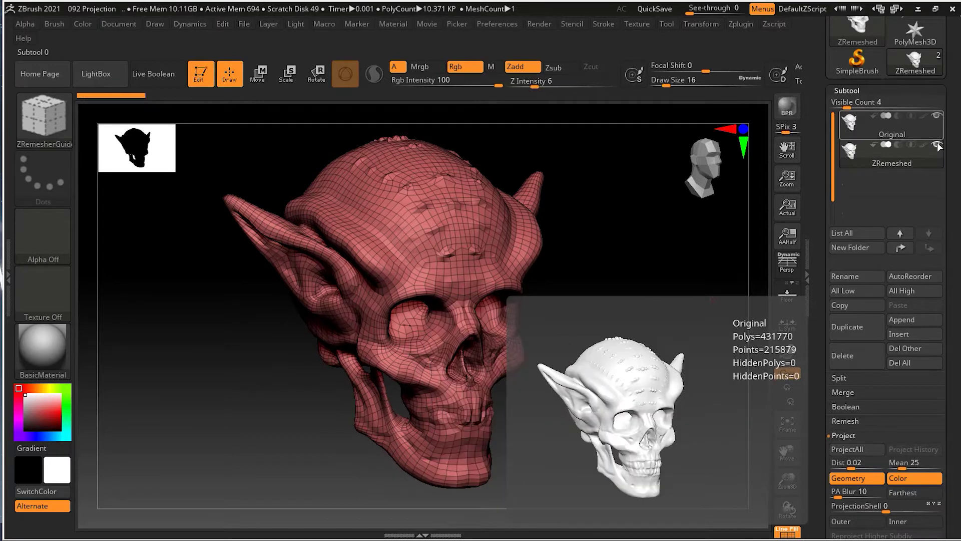
click(935, 126)
click(936, 154)
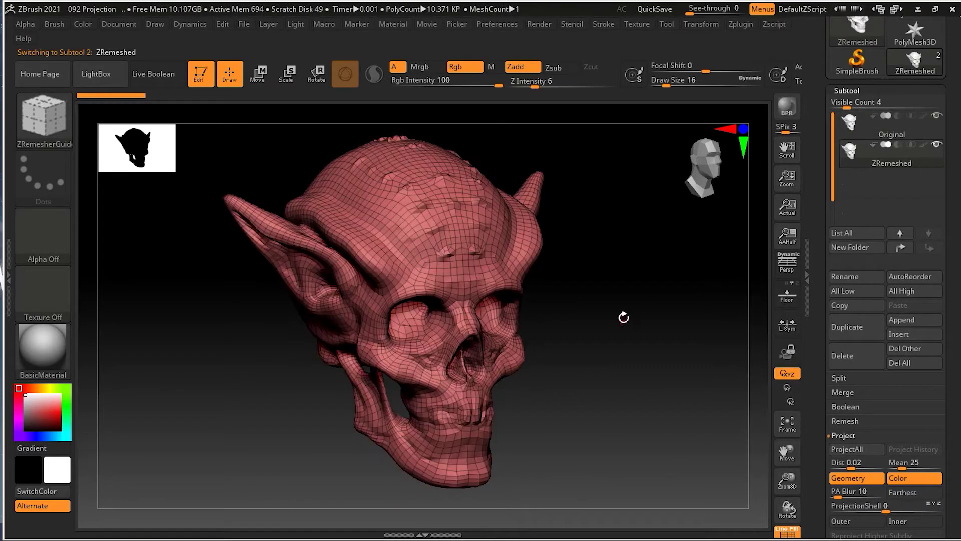
drag(623, 318, 623, 318)
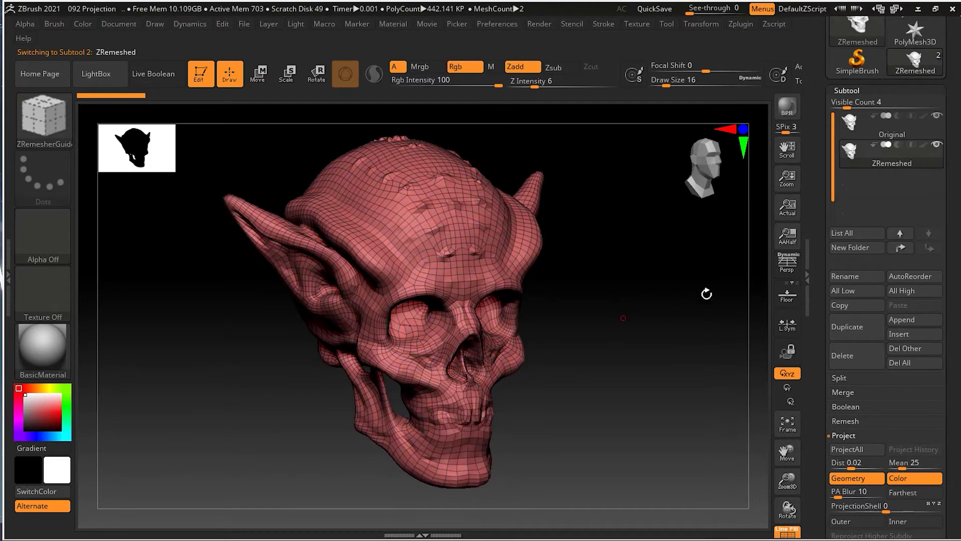
click(936, 116)
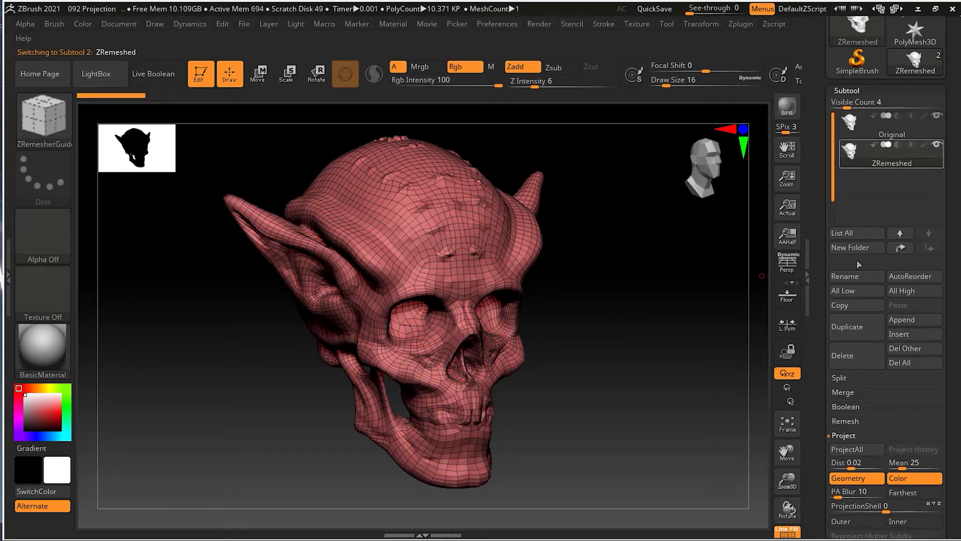
alt+drag(635, 374, 675, 362)
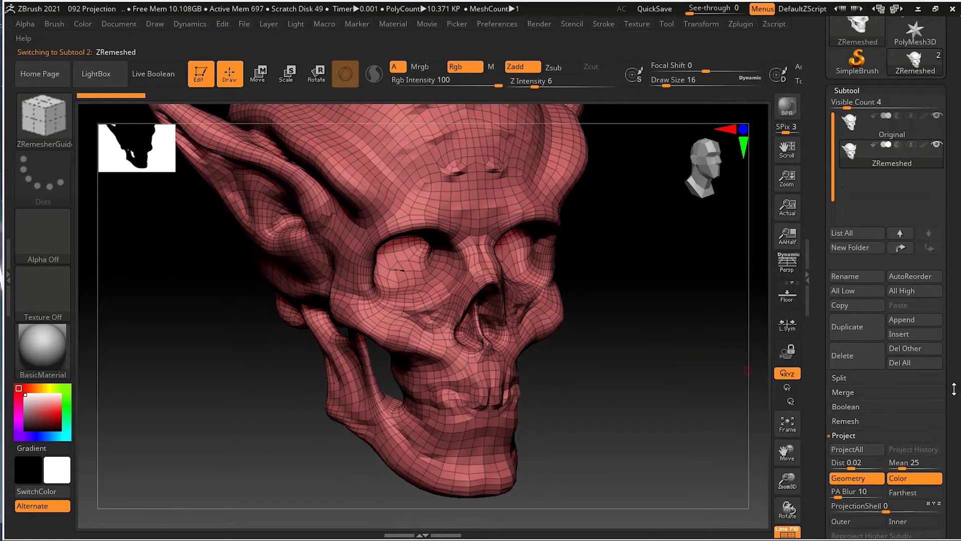
scroll(848, 251, down, 5)
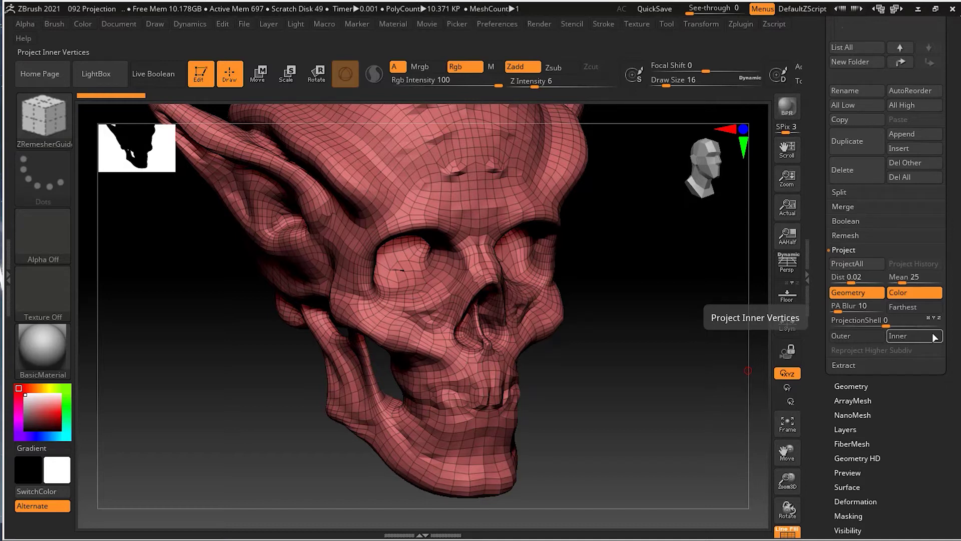
- Project the Original's detail onto the ZRemeshed mesh at its base level, subdivide it once, and project all again
click(857, 265)
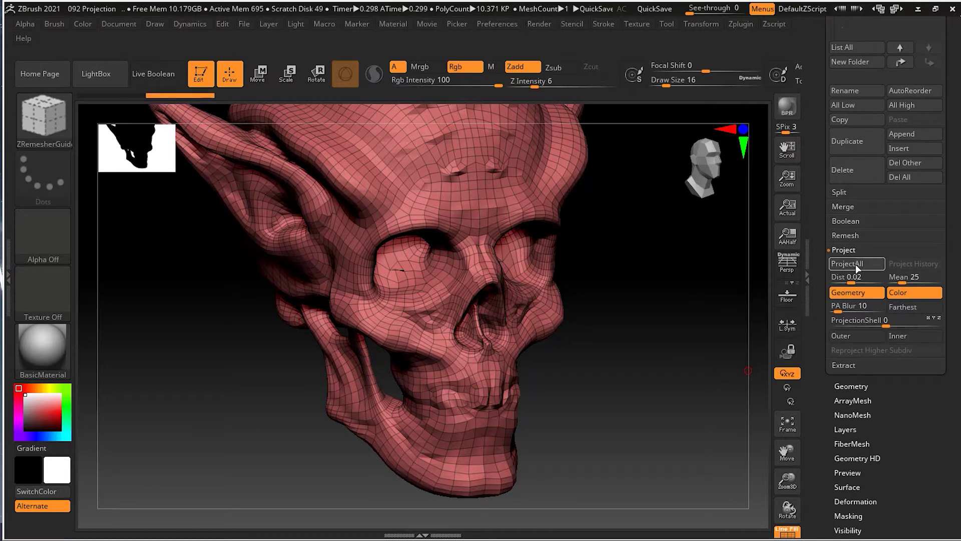
drag(614, 364, 493, 234)
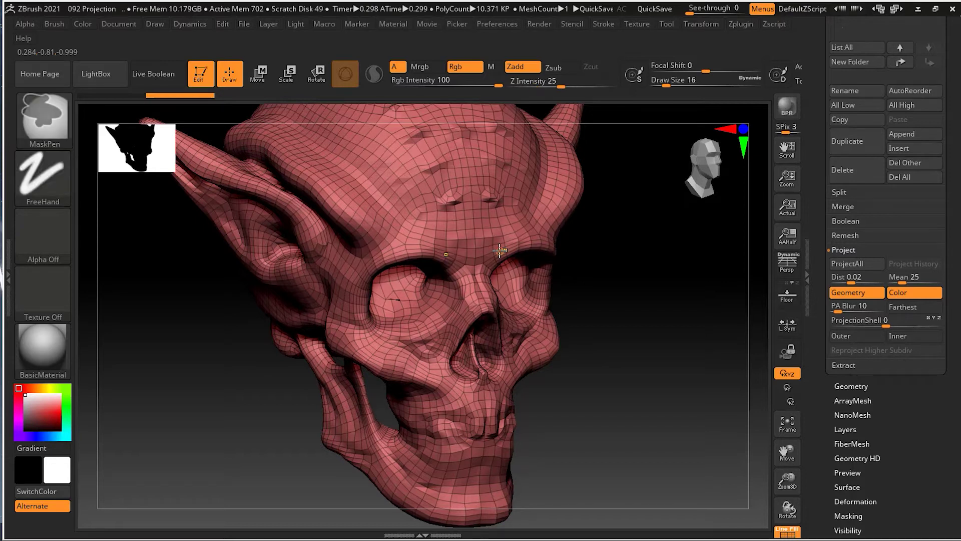
key(ctrl+z)
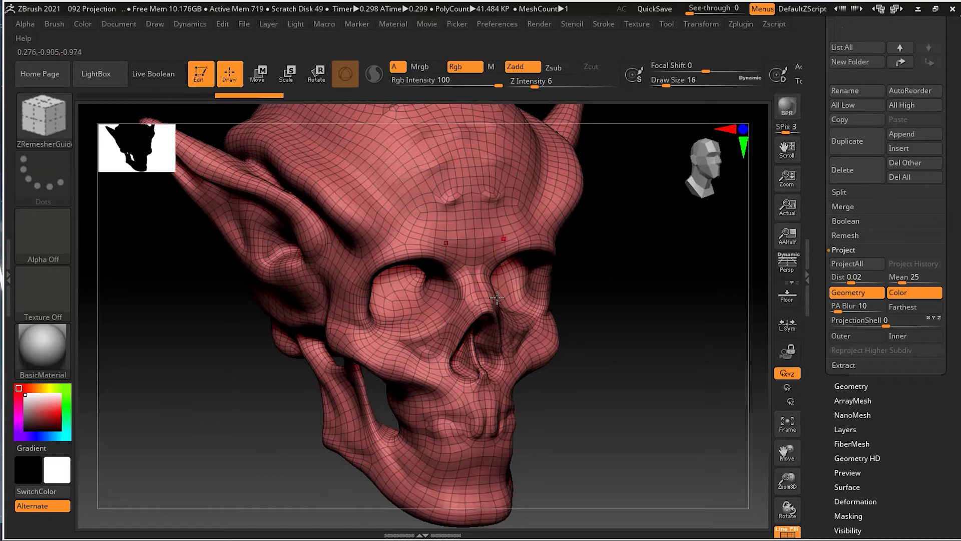
click(855, 276)
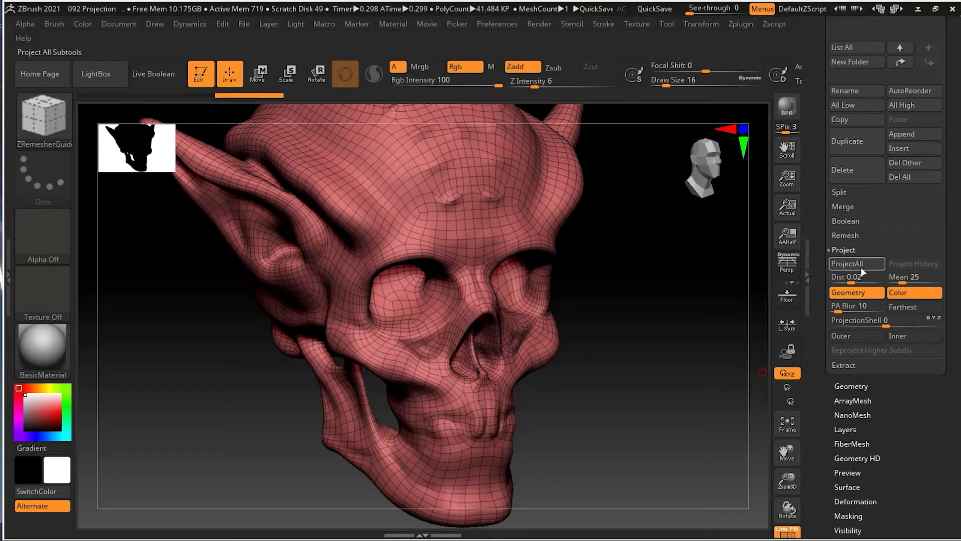
click(862, 267)
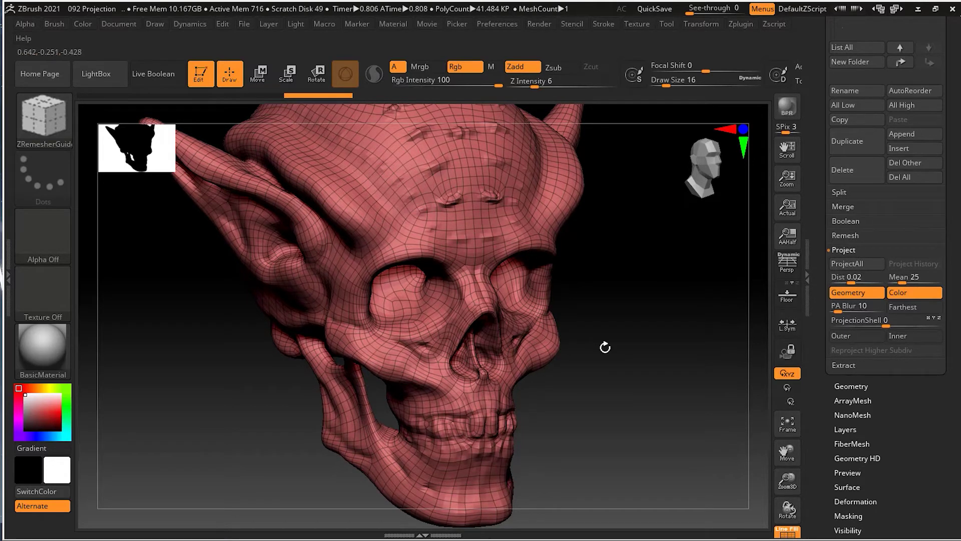
- Subdivide the ZRemeshed skull to the third and fourth levels, projecting all of the Original's detail after each division
key(ctrl)
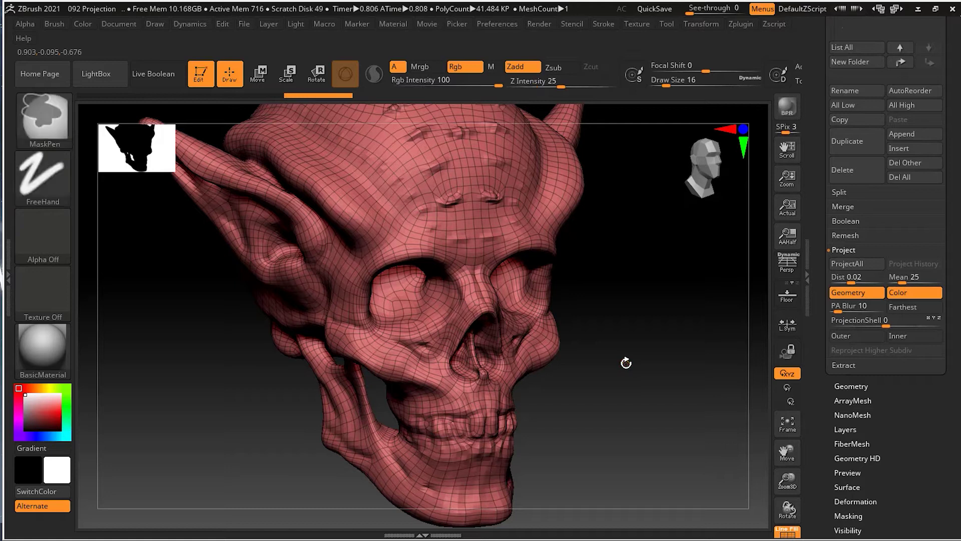
click(848, 264)
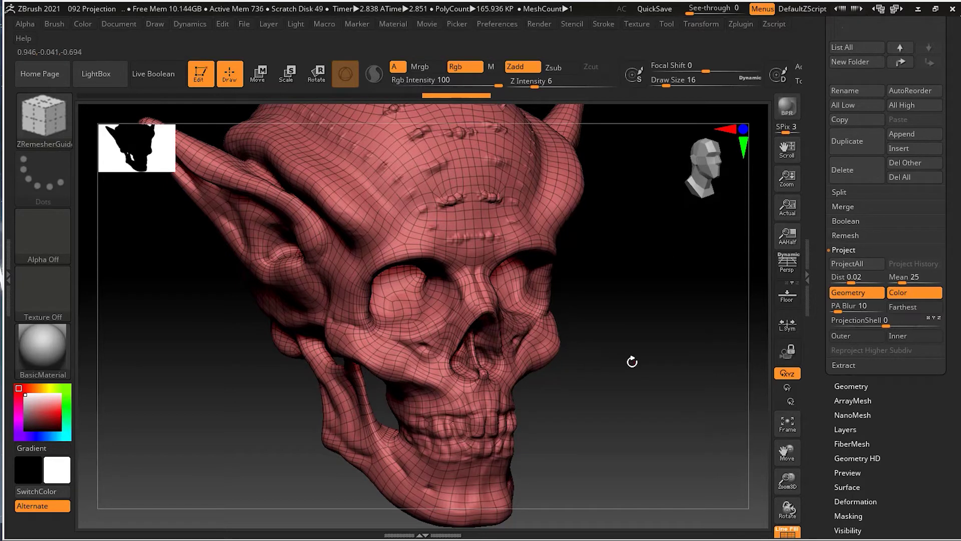
key(ctrl+d)
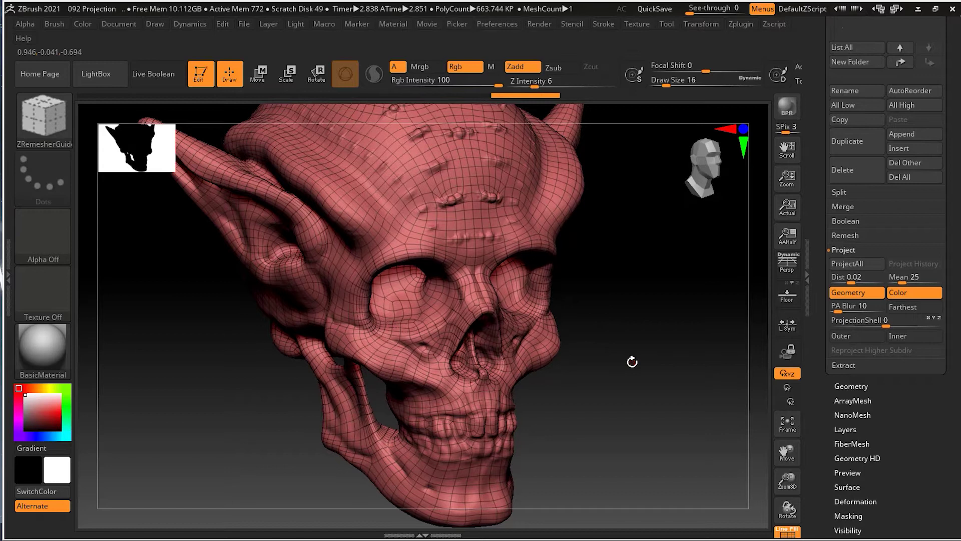
click(843, 266)
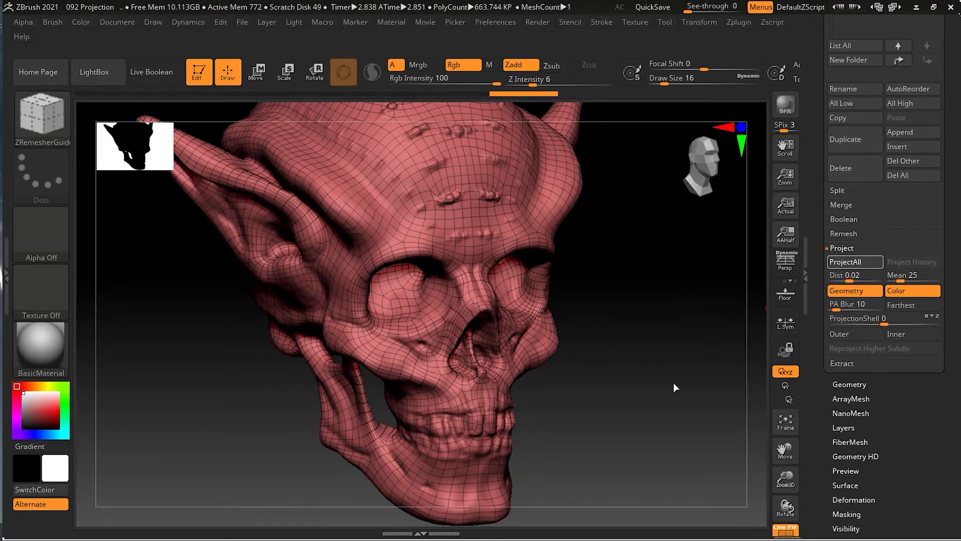
click(861, 266)
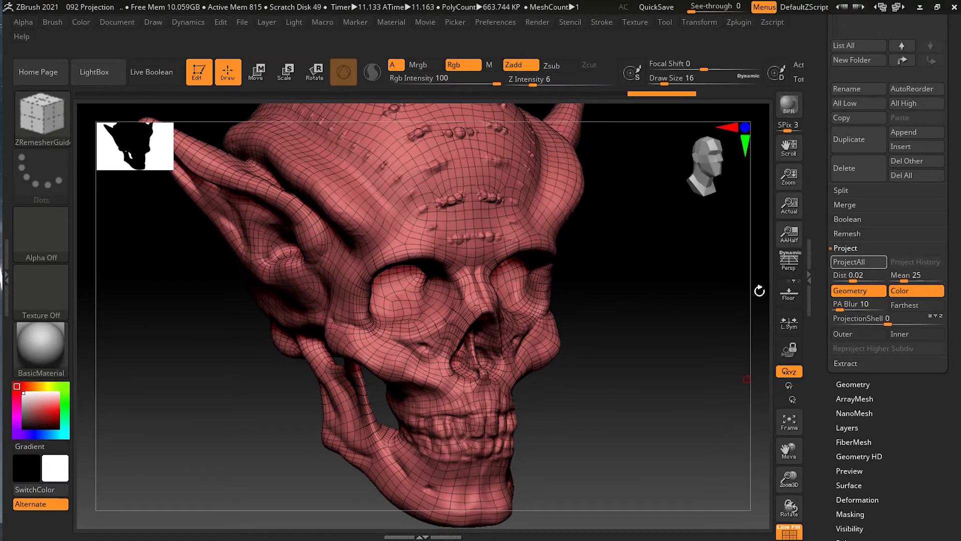
- Subdivide the ZRemeshed skull to level 5 and project all of the Original's detail onto it
mouse_move(639, 329)
mouse_down()
mouse_move(731, 332)
mouse_move(639, 333)
mouse_up()
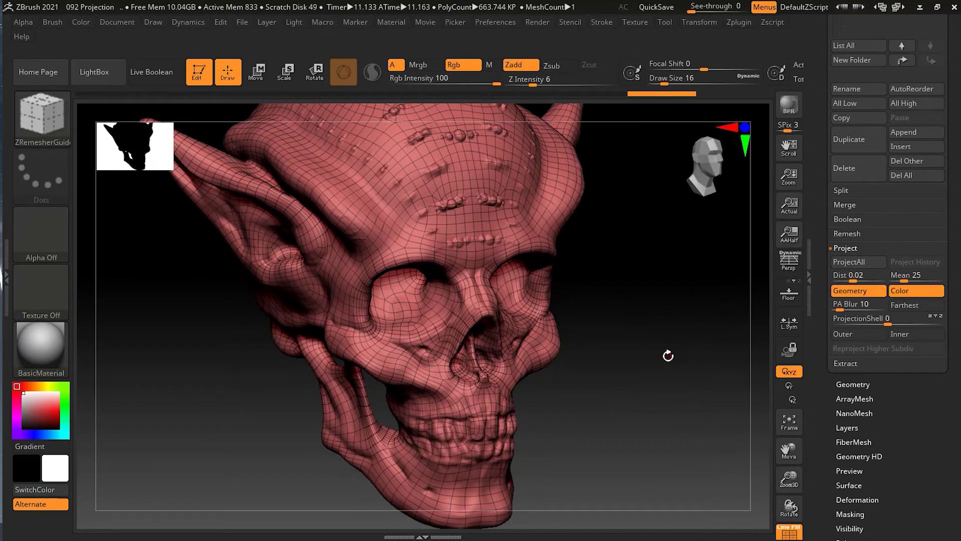
key(ctrl)
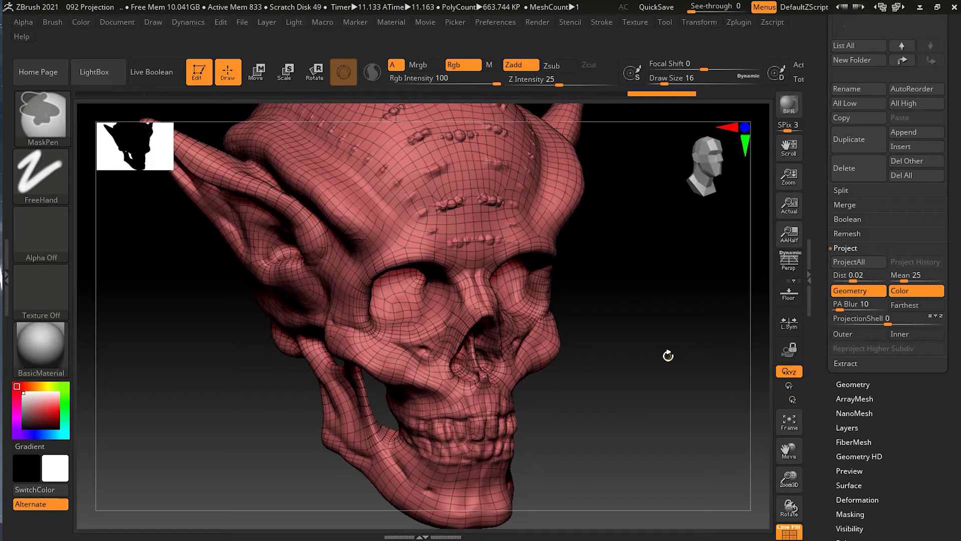
key(ctrl+d)
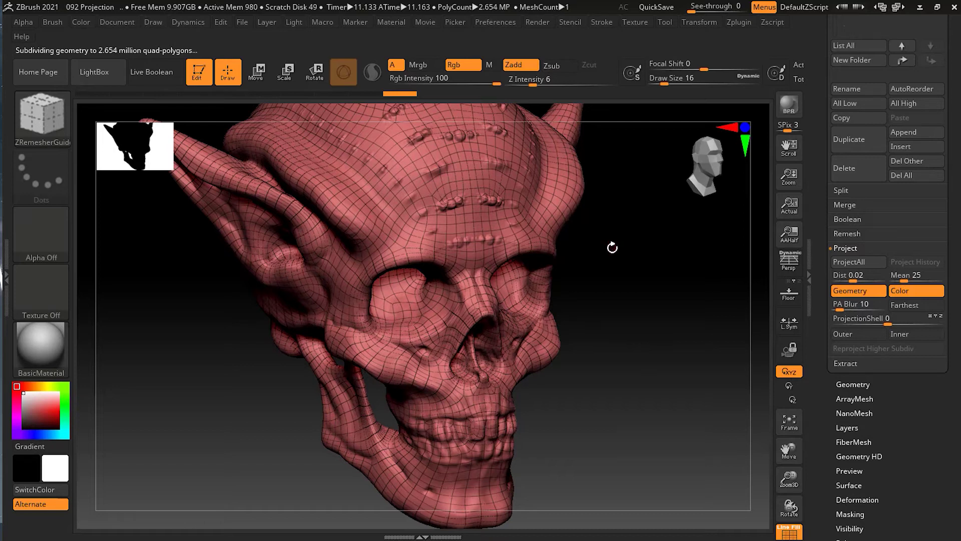
click(854, 263)
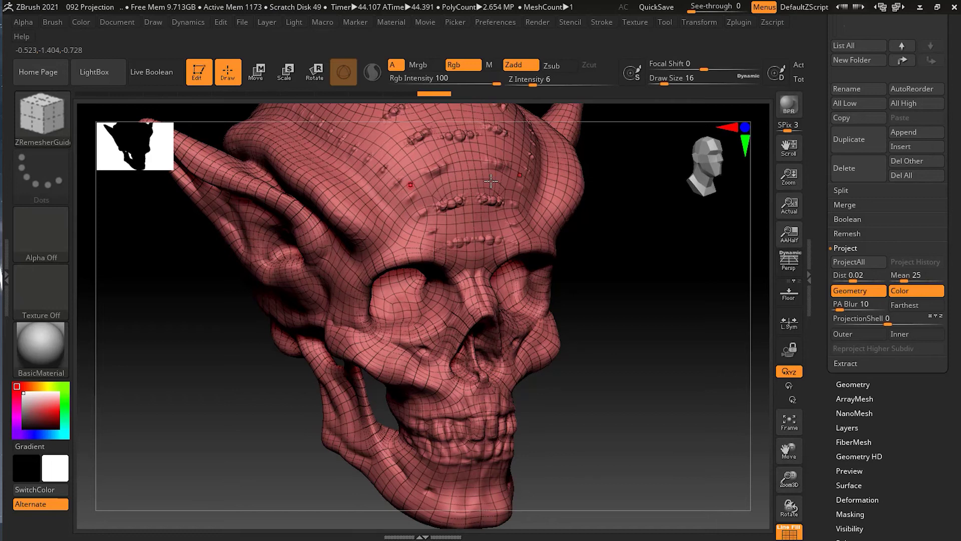
- Inspect the projected ZRemeshed skull as a whole, both with and without the polyframe
shift+drag(664, 377, 587, 337)
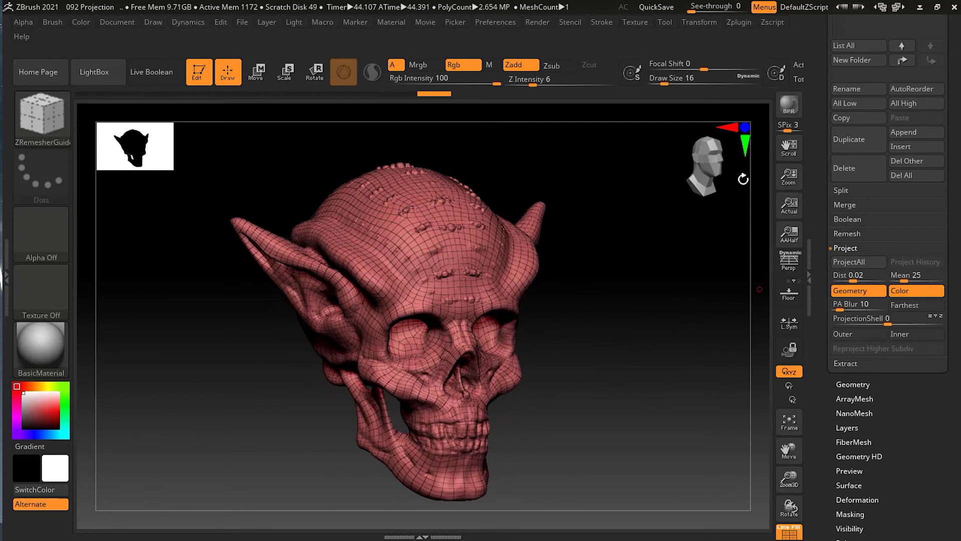
scroll(731, 217, up, 6)
drag(955, 252, 956, 235)
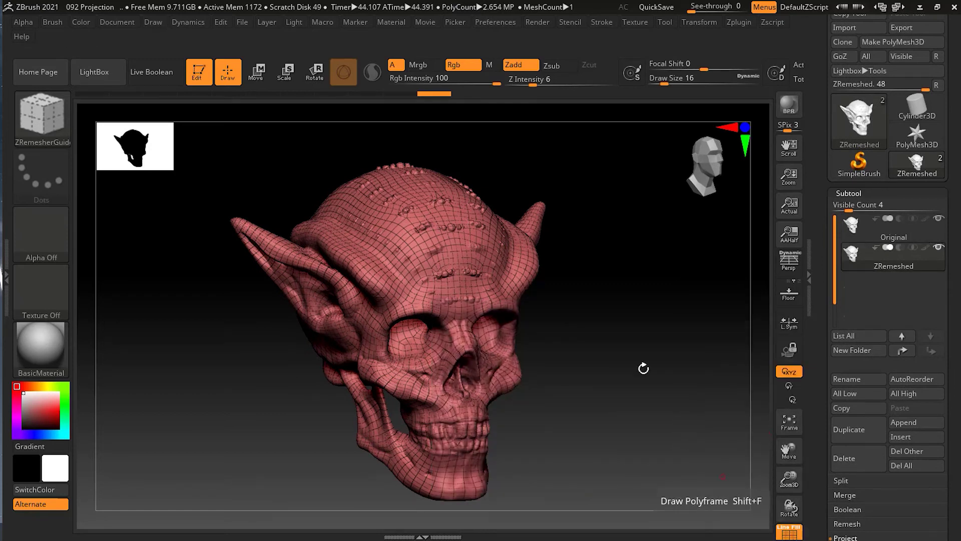
key(shift+f)
alt+drag(608, 317, 618, 401)
drag(679, 420, 649, 417)
drag(715, 431, 614, 372)
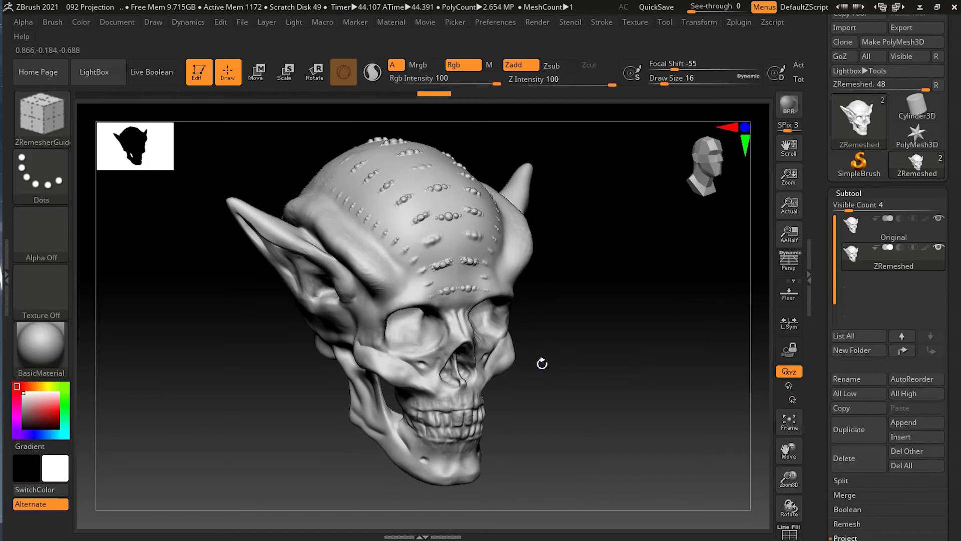
key(shift+f)
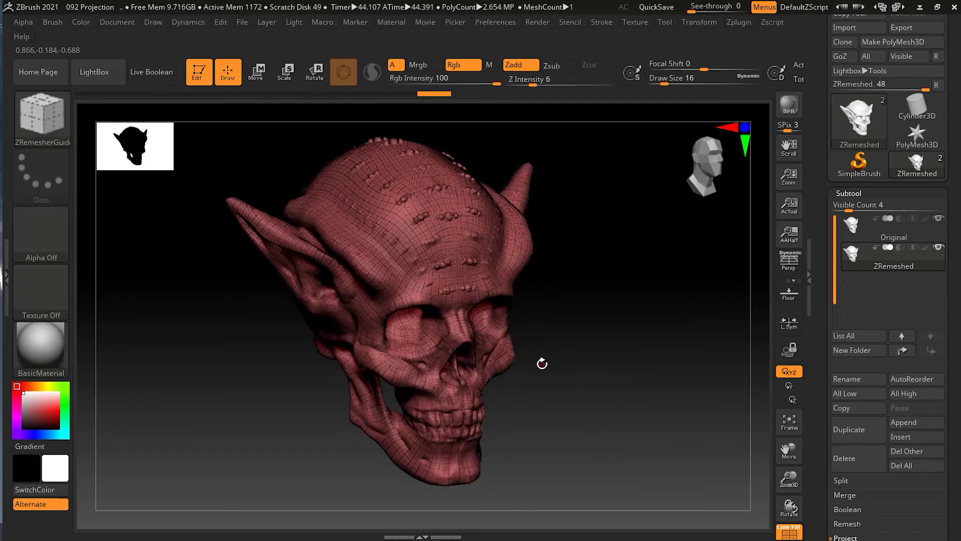
drag(546, 332, 568, 357)
mouse_move(633, 403)
mouse_down()
mouse_move(605, 402)
mouse_move(686, 401)
mouse_move(619, 408)
mouse_up()
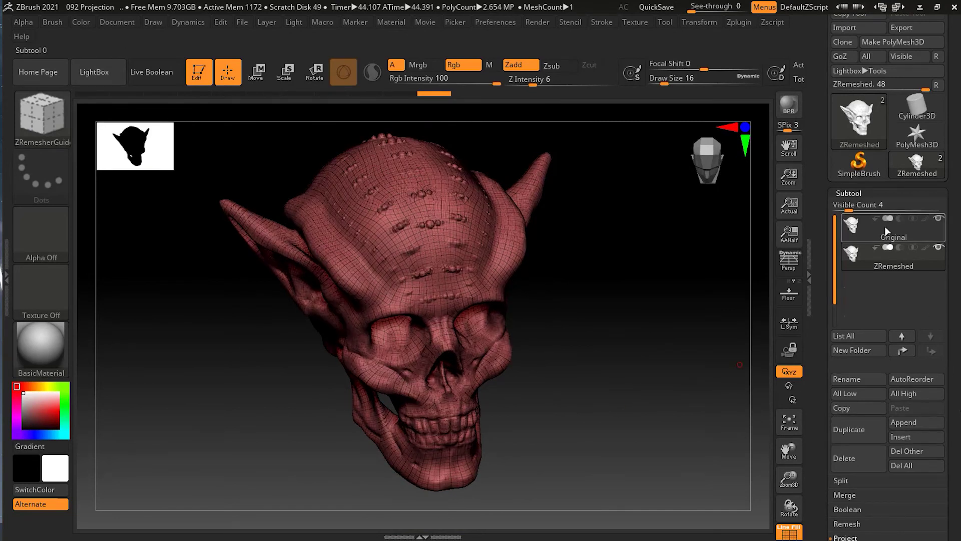
- Compare the polygon counts of the Original and ZRemeshed subtools
mouse_move(878, 232)
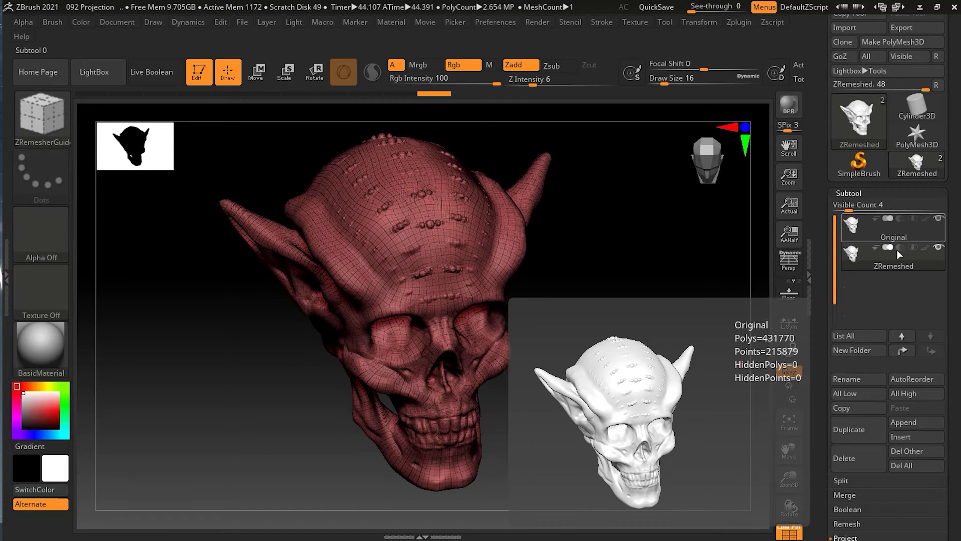
mouse_move(905, 265)
click(874, 266)
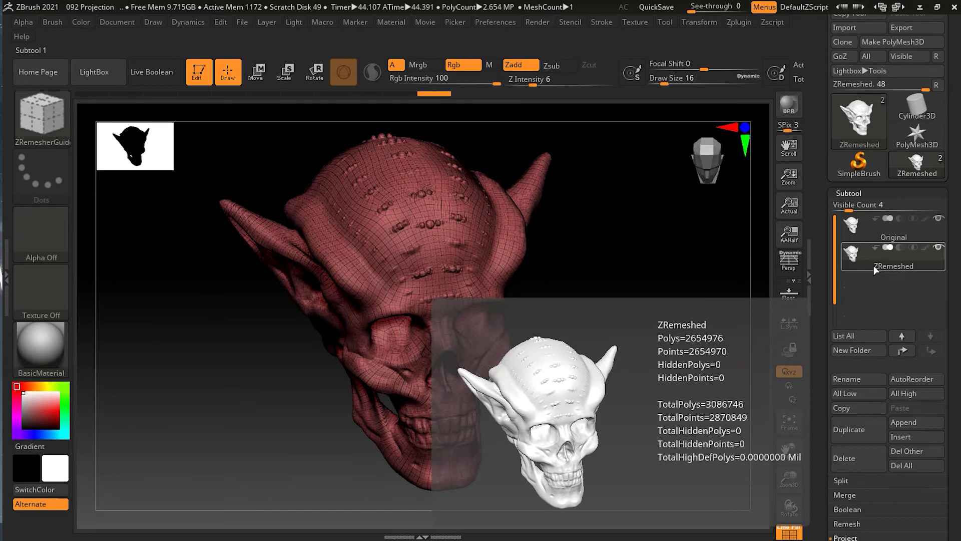
- Review the ZRemeshed skull's subdivision levels in its geometry settings, finishing at SDiv 5
drag(953, 348, 953, 181)
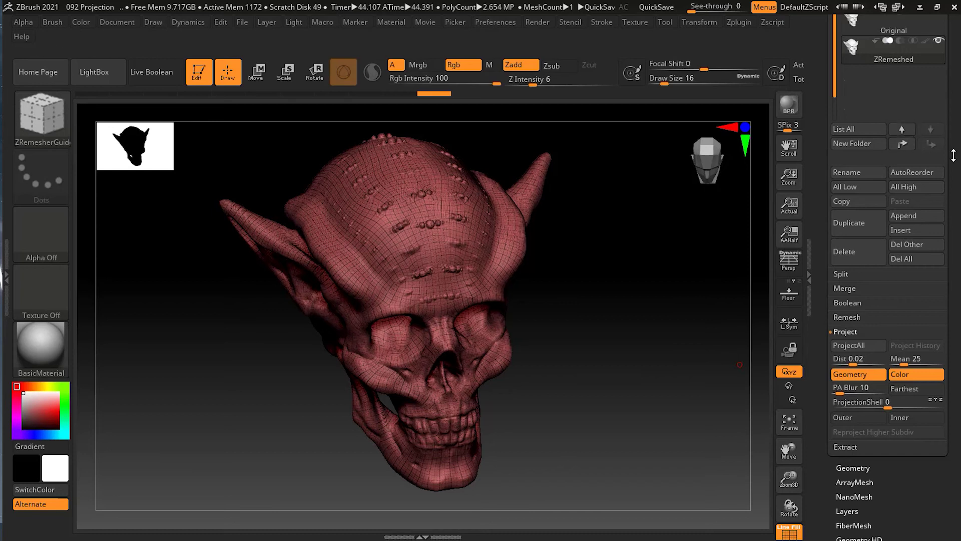
scroll(959, 234, up, 5)
scroll(958, 275, down, 5)
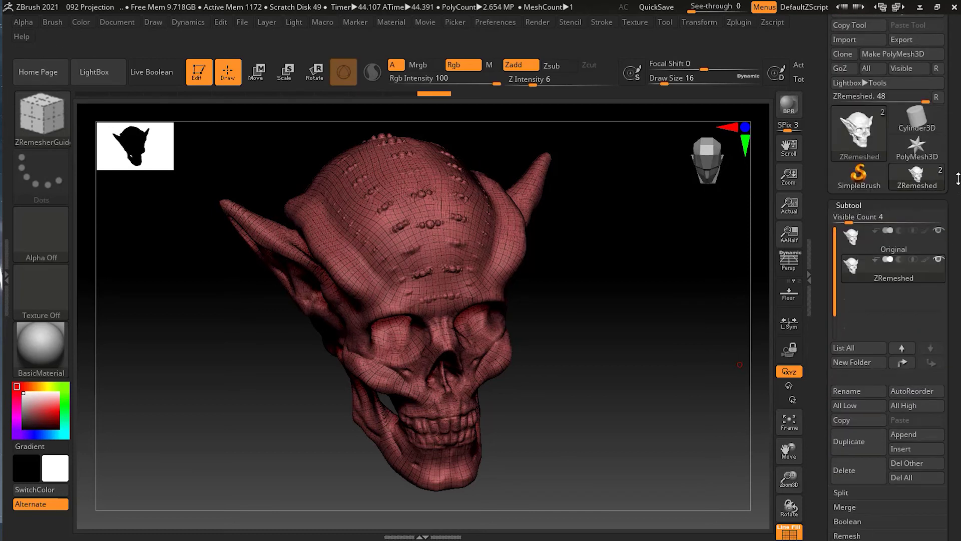
click(858, 357)
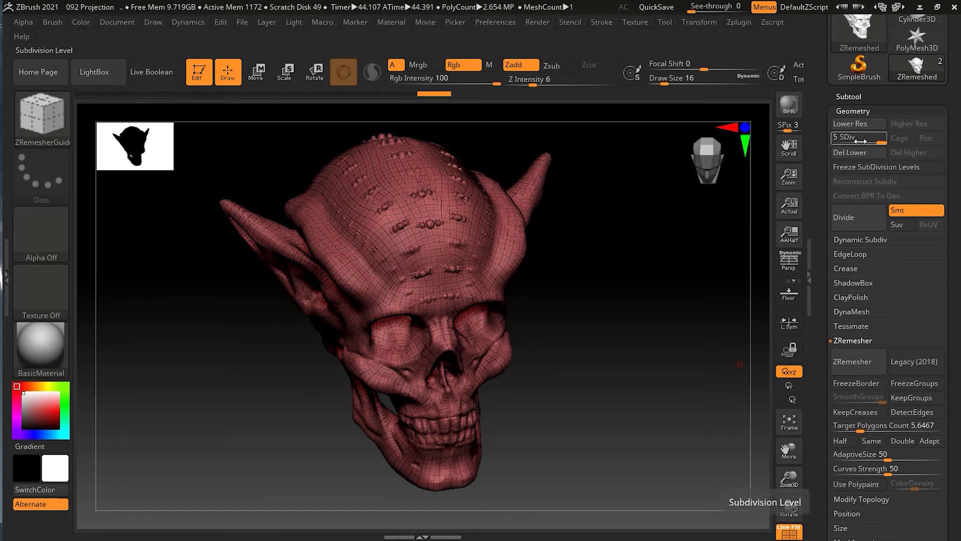
drag(861, 141, 882, 142)
drag(582, 313, 649, 301)
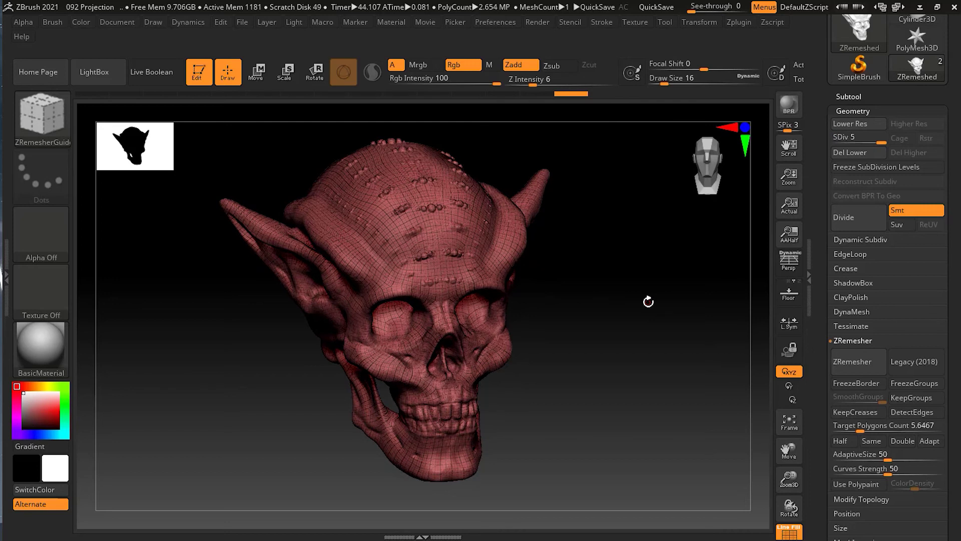
drag(659, 302, 645, 305)
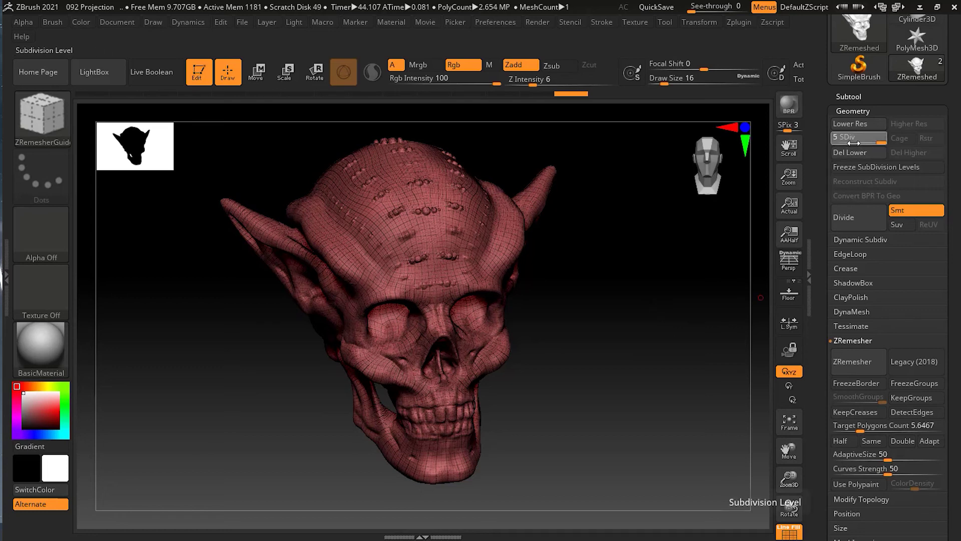
mouse_move(871, 142)
mouse_down()
mouse_move(846, 142)
mouse_move(882, 143)
mouse_up()
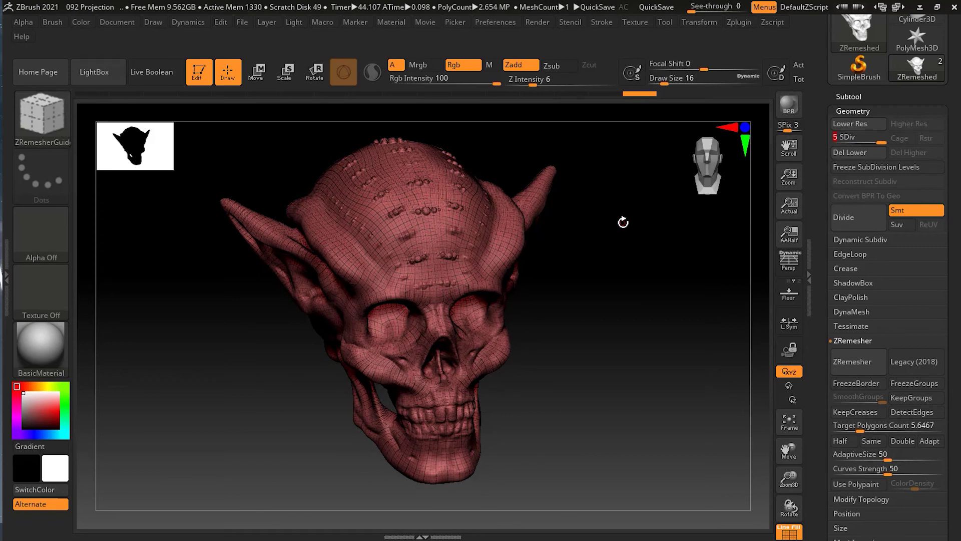
- Compare the Original and ZRemeshed subtools close up around the face, with the polyframe off, by switching between them
click(849, 96)
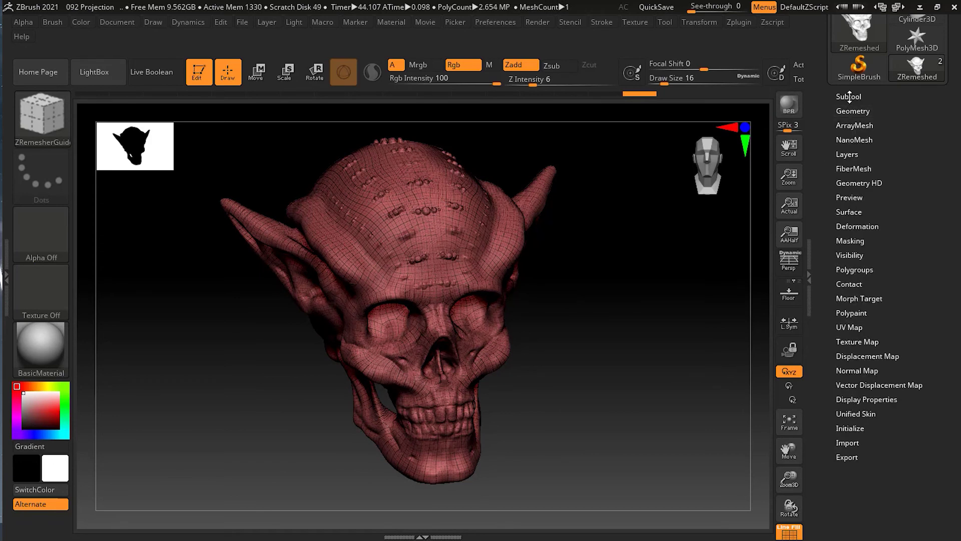
click(871, 134)
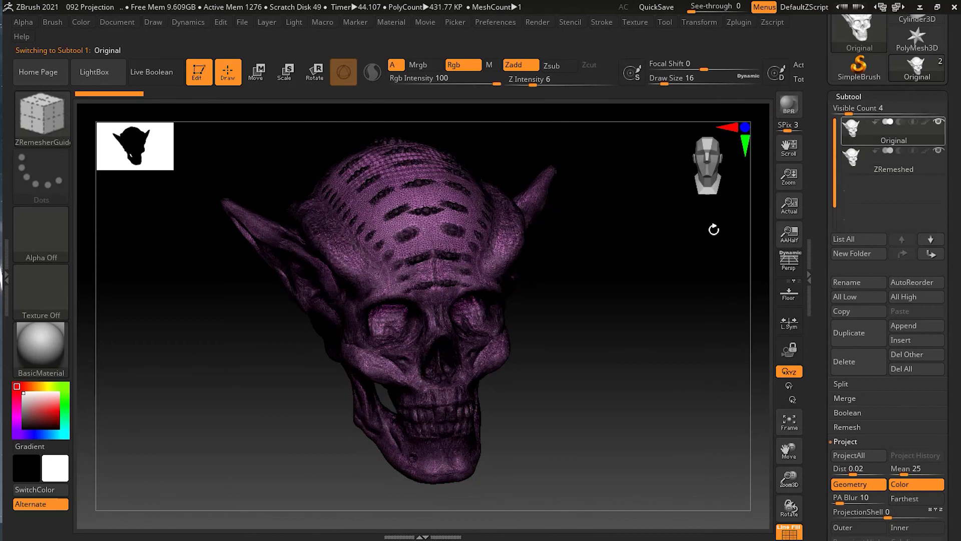
alt+drag(645, 274, 719, 268)
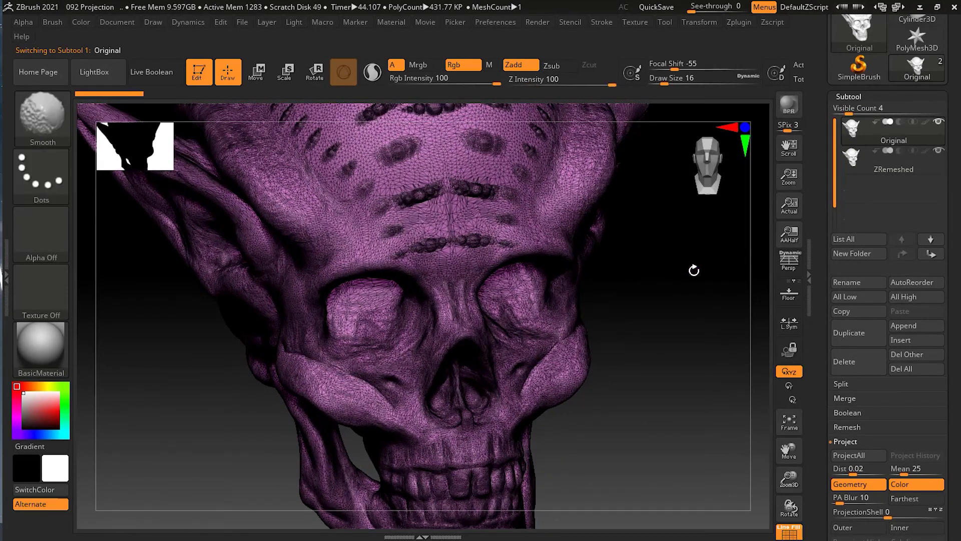
key(shift+f)
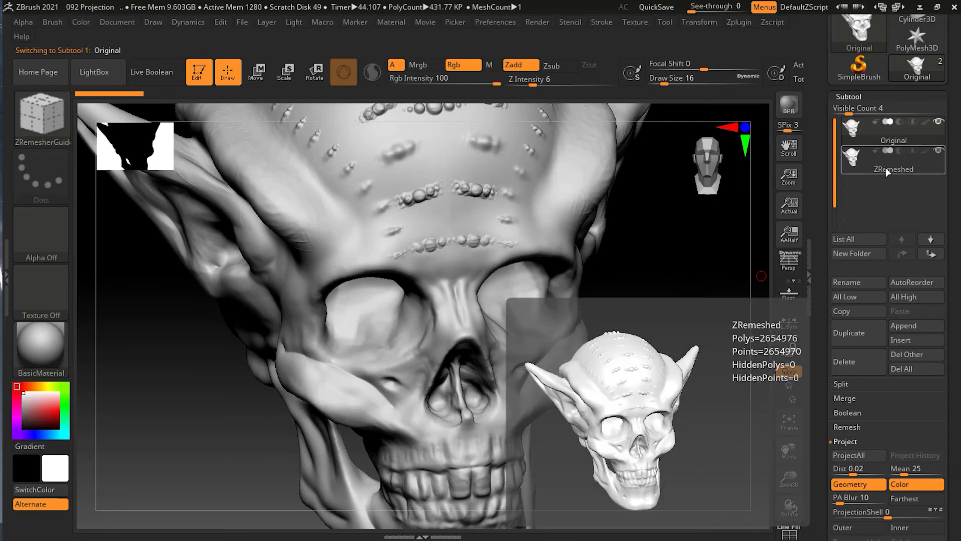
click(887, 172)
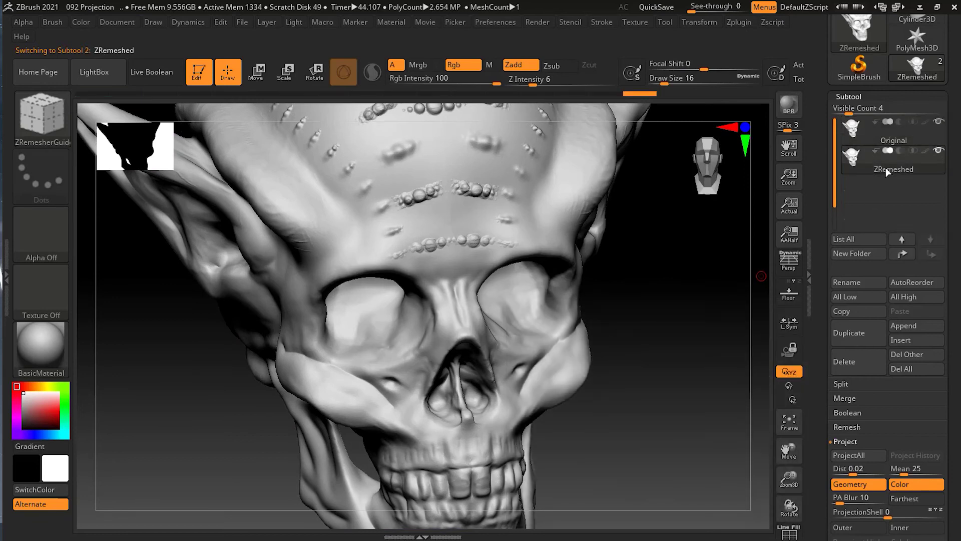
click(874, 168)
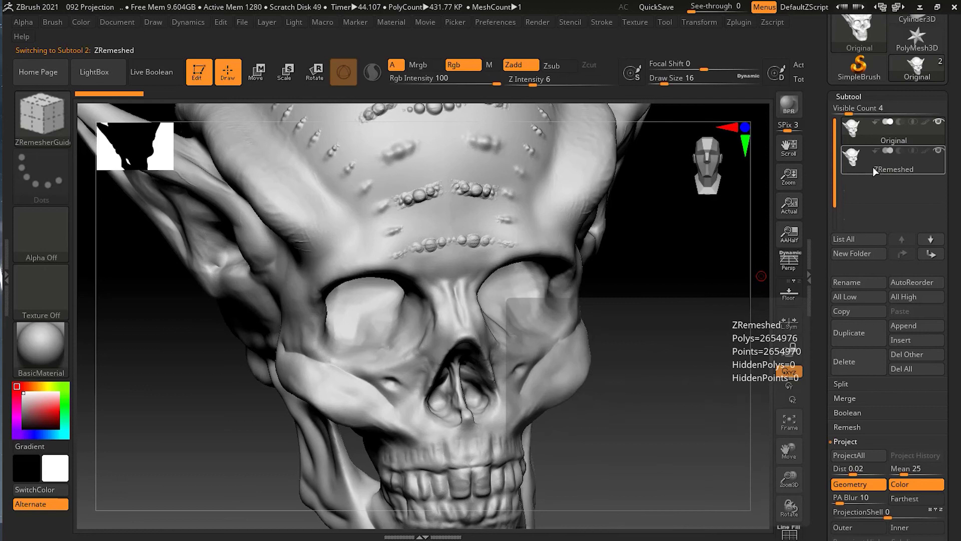
click(872, 138)
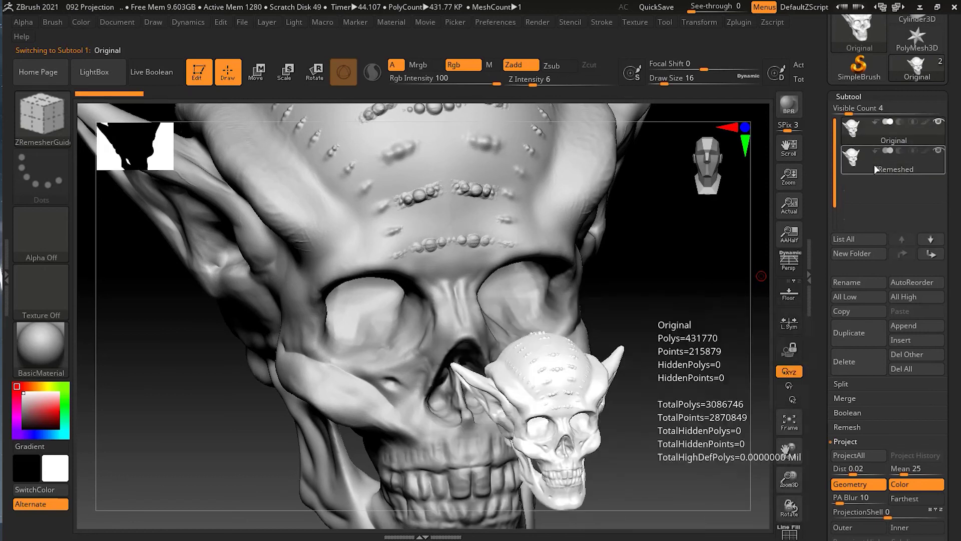
click(875, 165)
- Delete the Original subtool, keeping only ZRemeshed
click(874, 137)
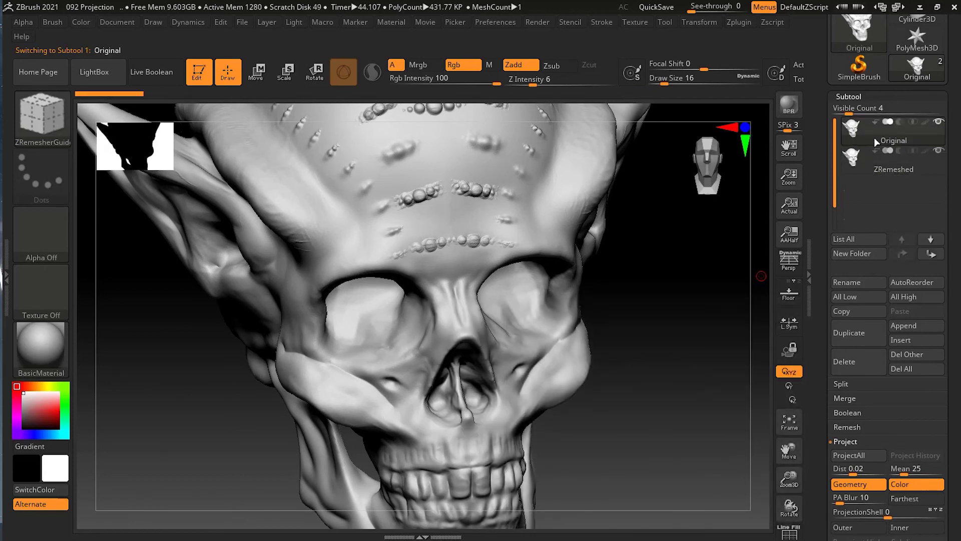
click(863, 356)
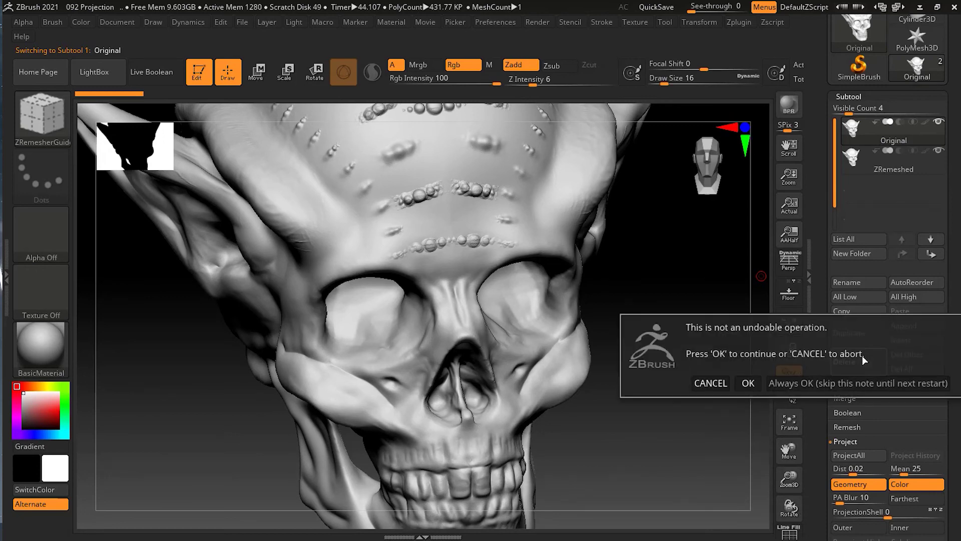
click(749, 384)
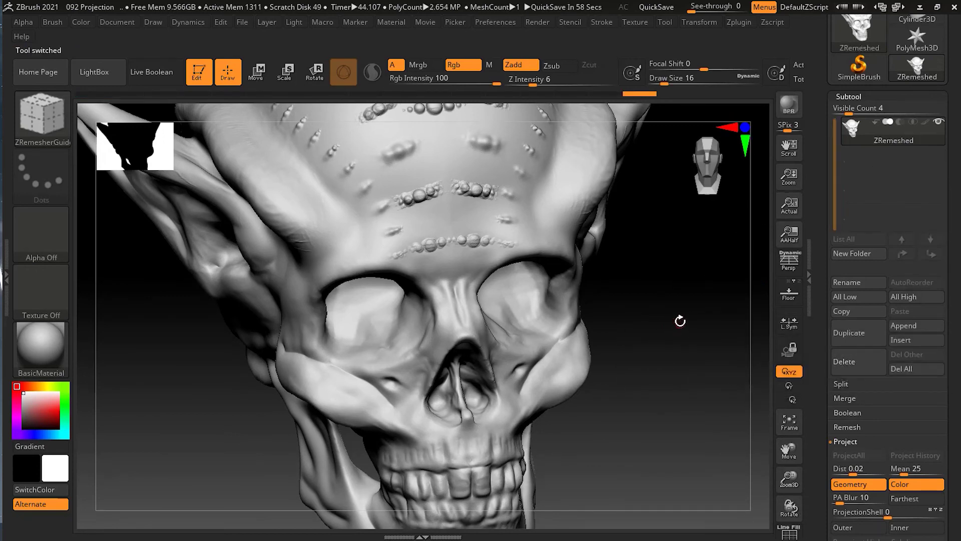
- Frame the remaining ZRemeshed skull, check its topology with the polyframe, and view it with the polyframe off
key(f)
mouse_move(616, 329)
mouse_down()
mouse_move(646, 326)
mouse_move(623, 333)
mouse_up()
key(shift+f)
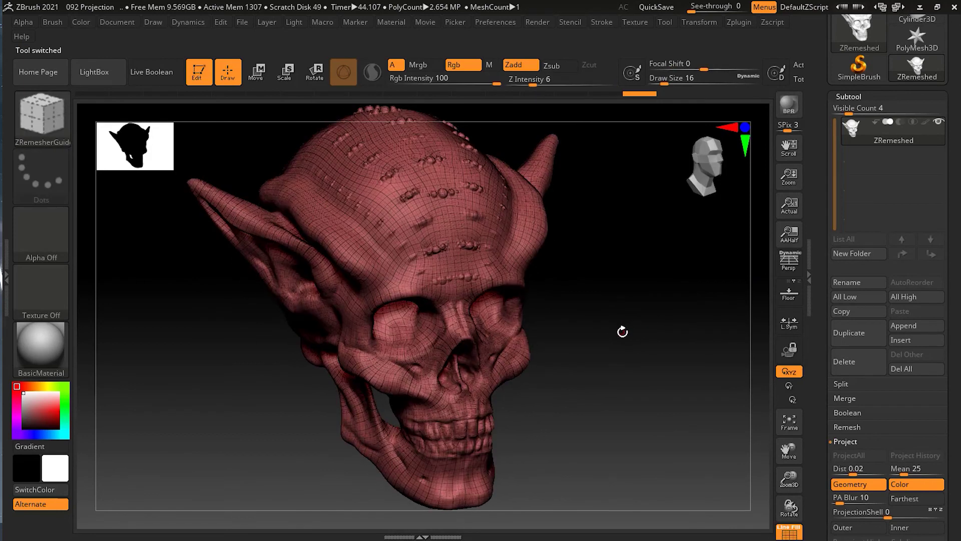
key(shift+f)
drag(660, 332, 678, 306)
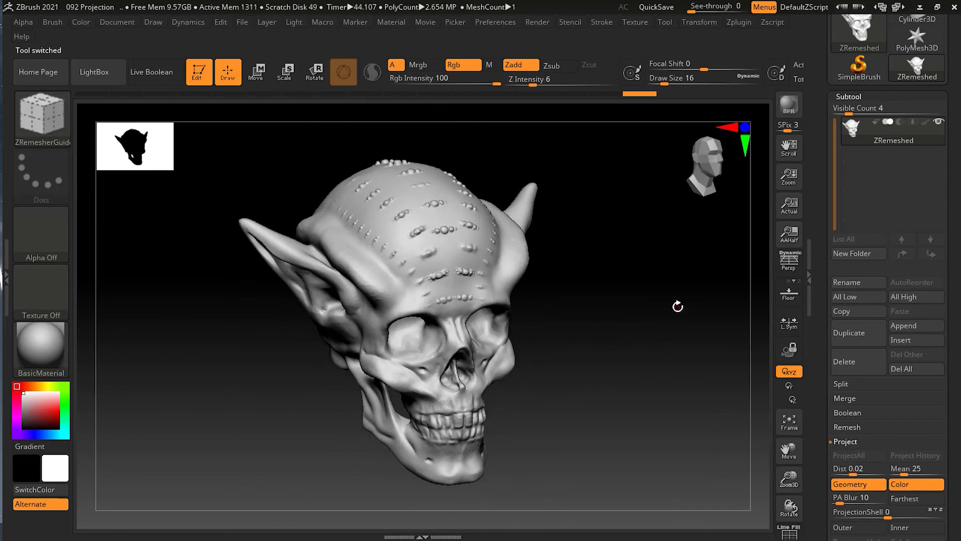